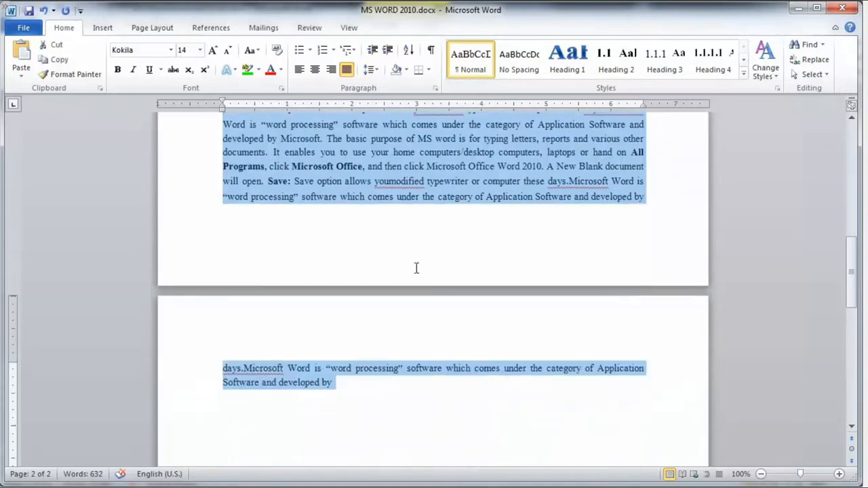
Turn on the Keep lines together pagination option for the selected text and check how it flows across the pages
left_click(170, 32)
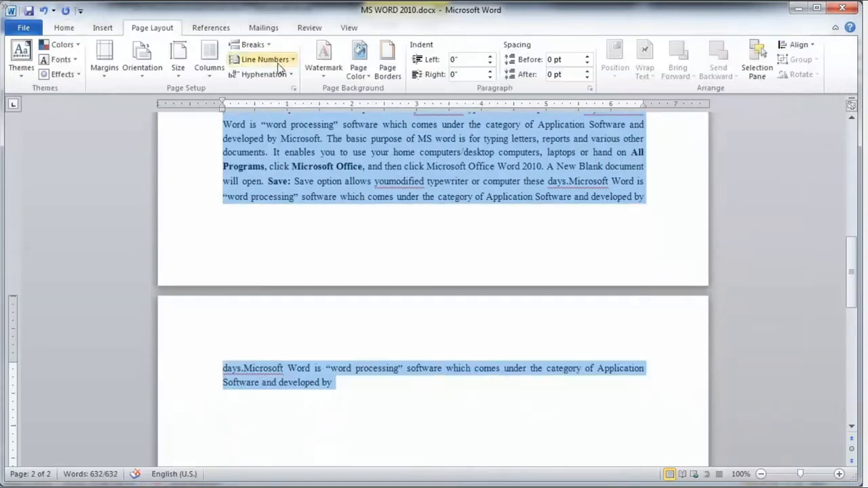
left_click(590, 89)
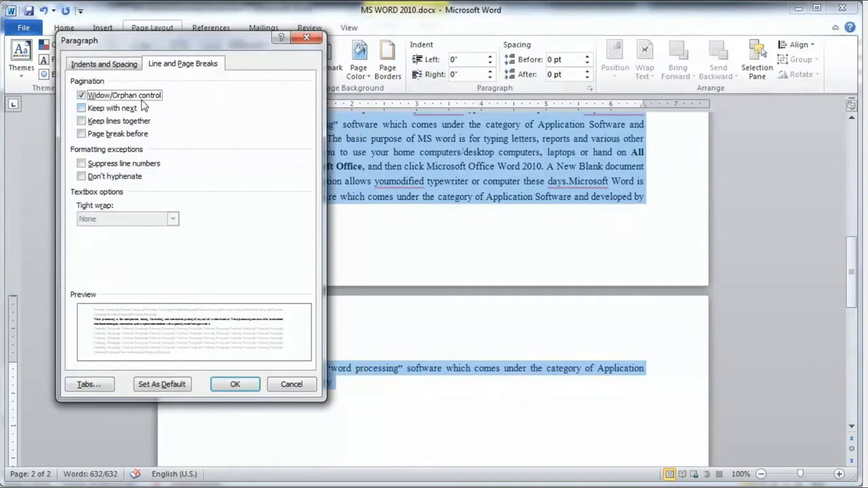
left_click(178, 65)
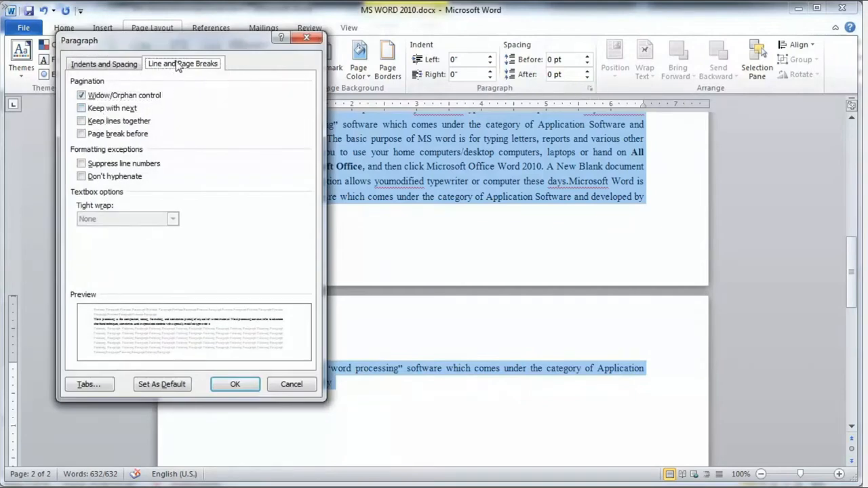
left_click(117, 123)
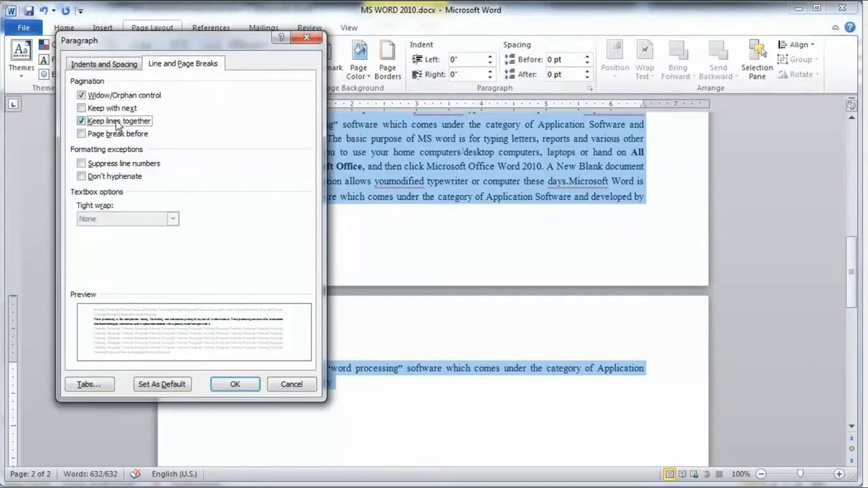
left_click(234, 384)
scroll(234, 385, "down", 5)
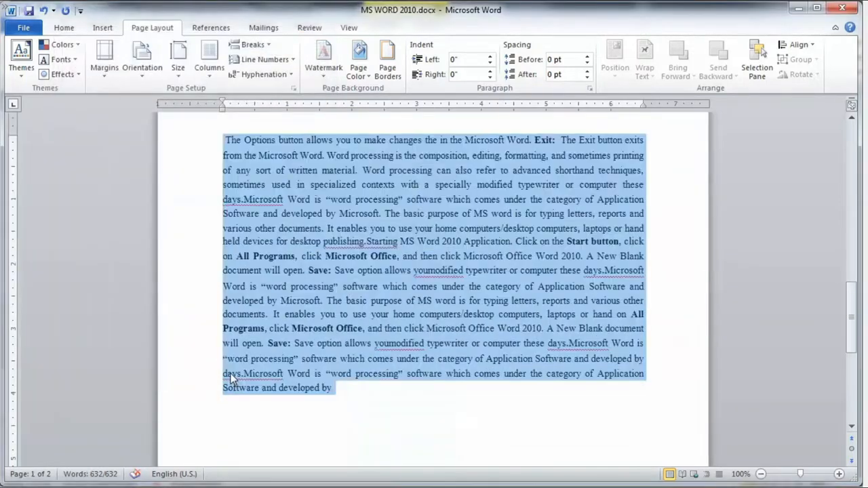
scroll(230, 379, "up", 7)
scroll(230, 377, "down", 10)
scroll(230, 377, "up", 5)
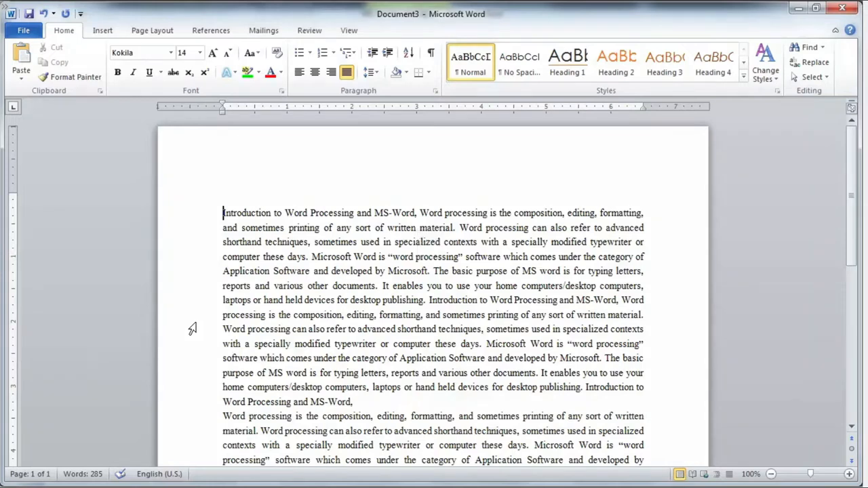
Turn on the Page break before option for the first paragraph, beginning "Introduction to Word Processing and MS-Word"
left_click(202, 213)
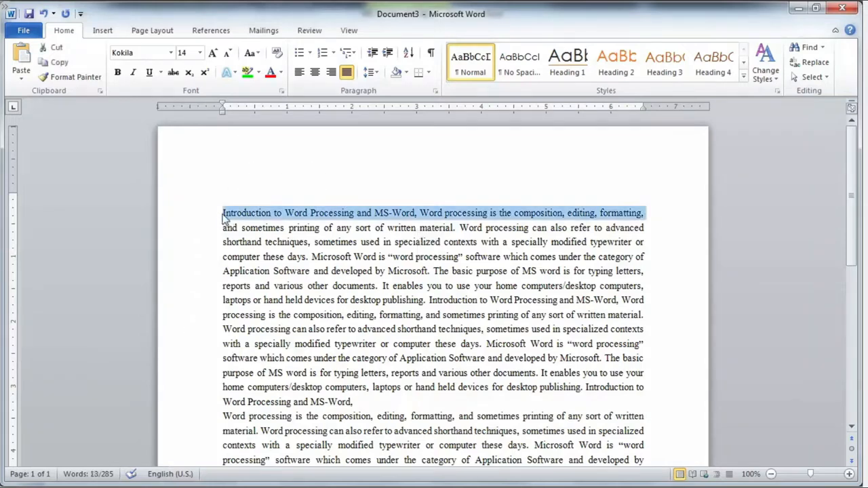
left_click(223, 213)
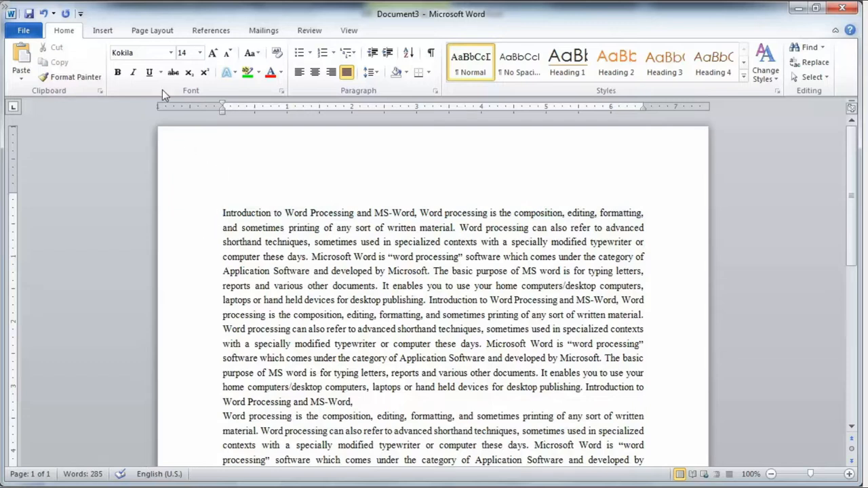
left_click(153, 30)
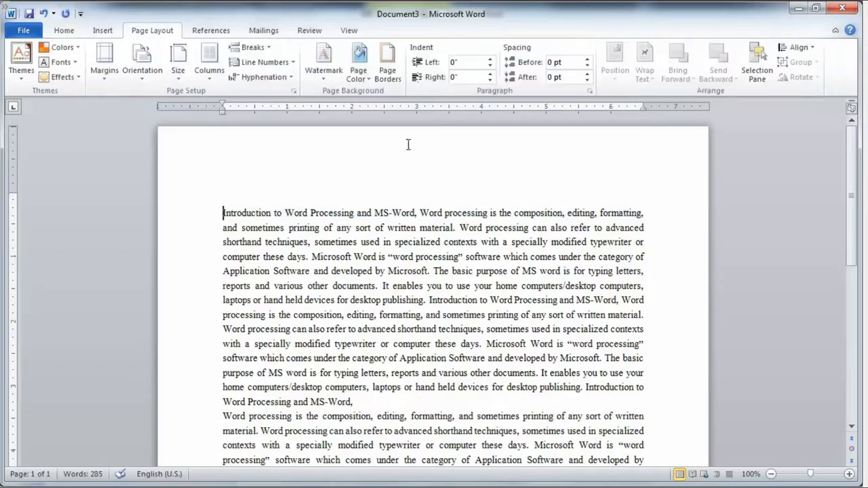
left_click(590, 91)
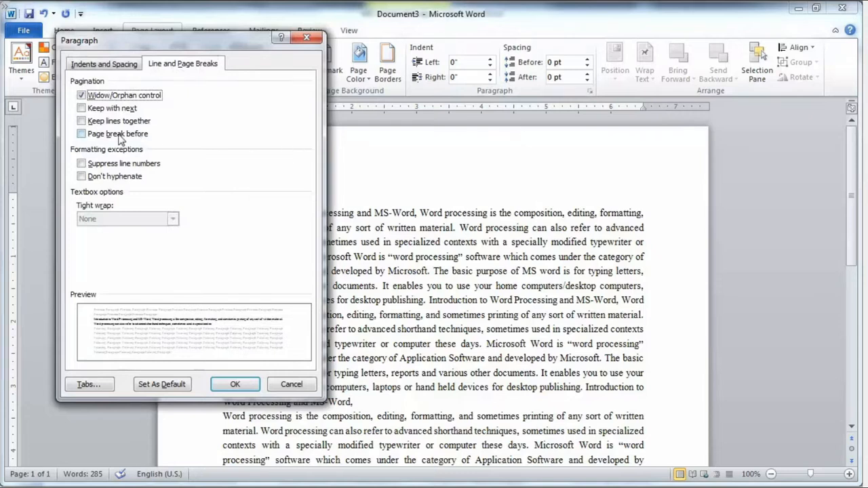
left_click(168, 64)
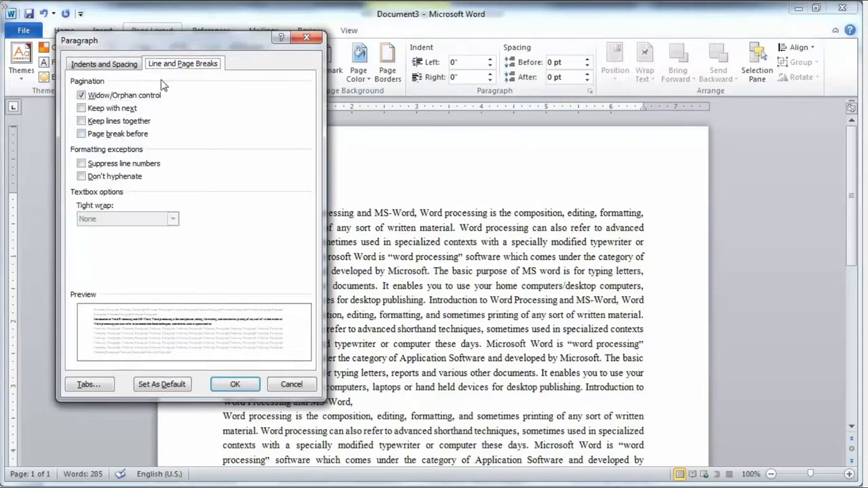
left_click(122, 138)
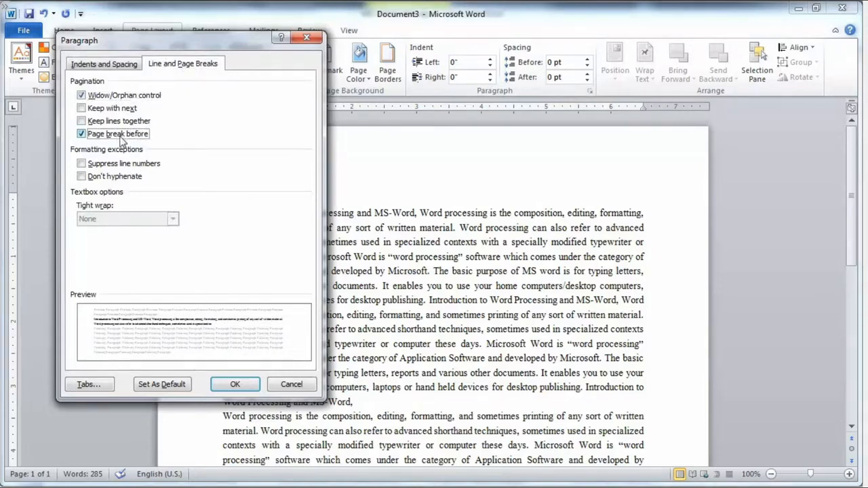
left_click(235, 383)
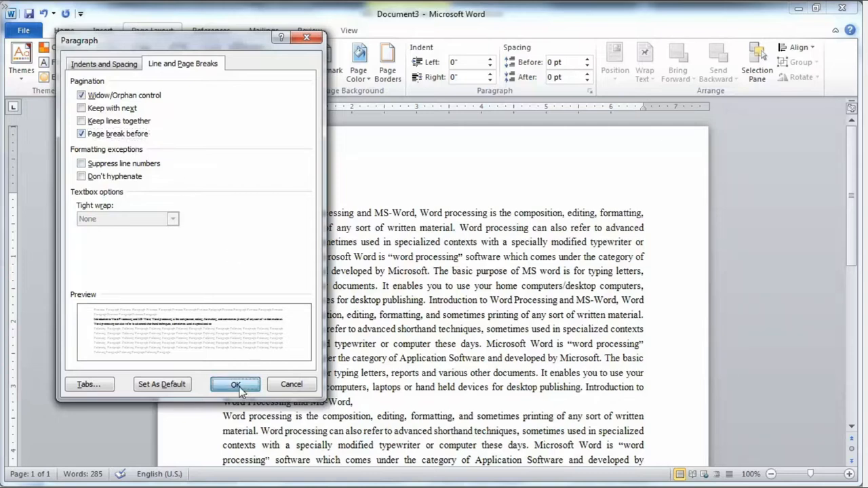
scroll(232, 372, "up", 10)
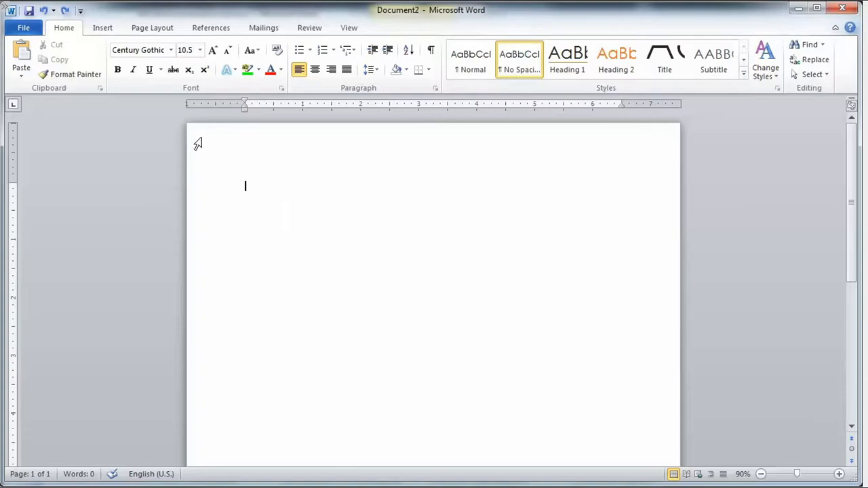
Insert a table with six columns and five rows and apply the built-in style with a solid orange header and shaded rows
left_click(106, 34)
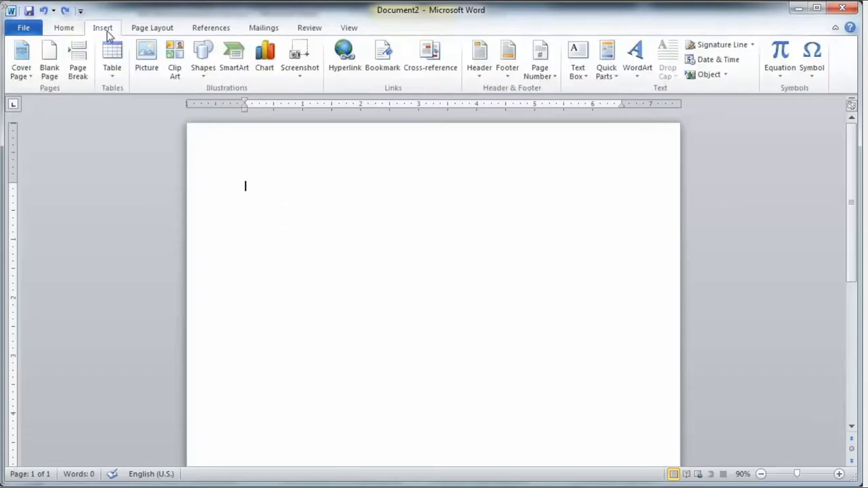
left_click(117, 80)
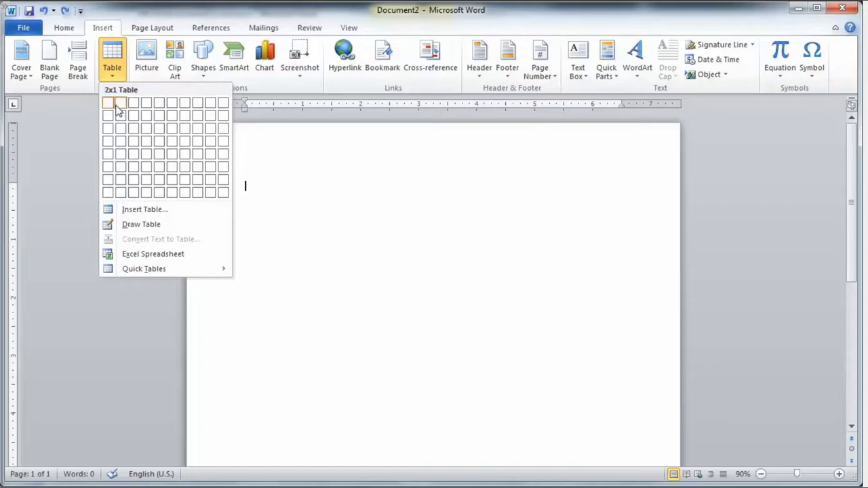
left_click(175, 162)
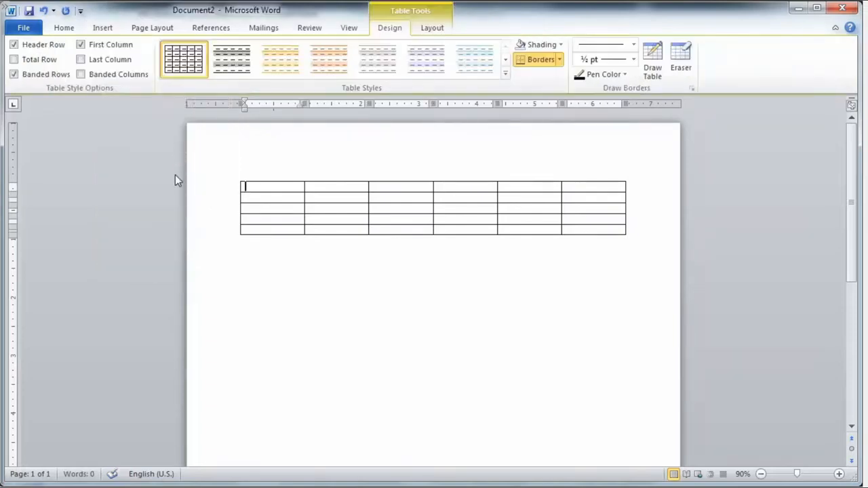
left_click(506, 76)
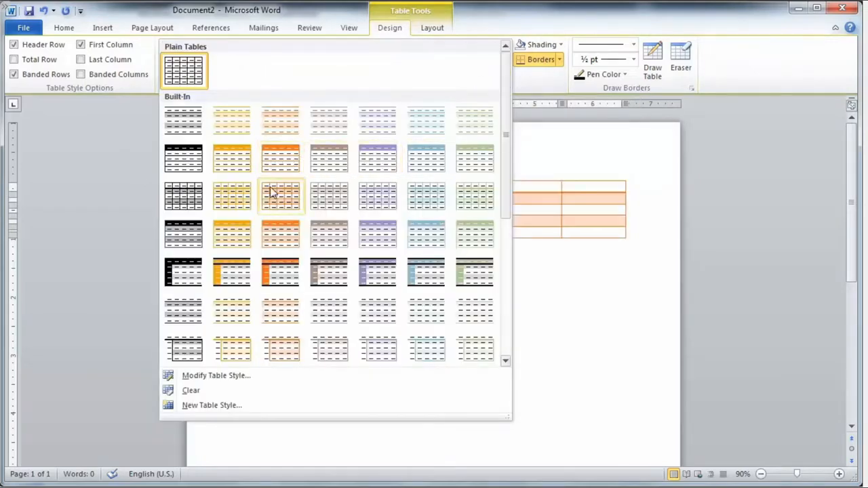
left_click(279, 227)
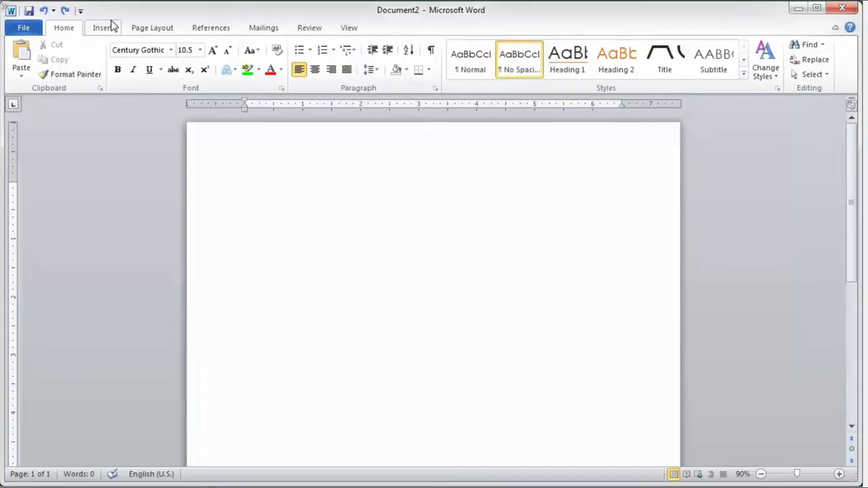
Insert a table through the Insert Table dialog with 5 columns, 5 rows and a fixed column width of Auto
left_click(110, 27)
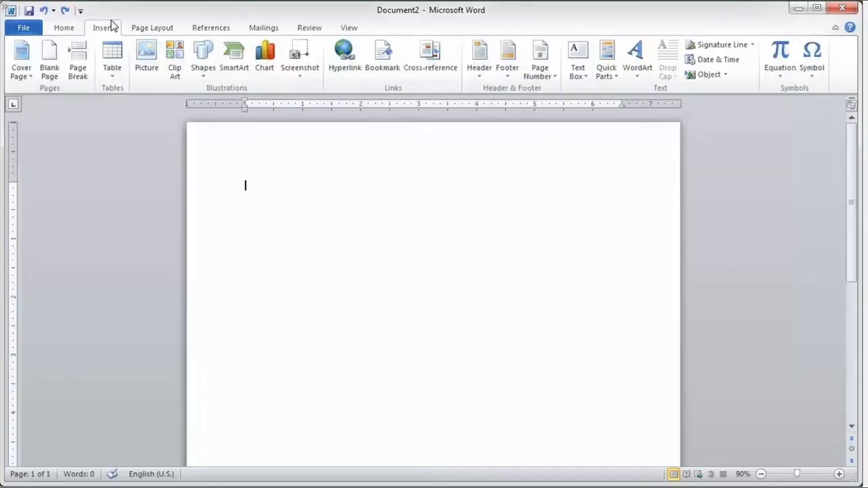
left_click(108, 68)
left_click(129, 209)
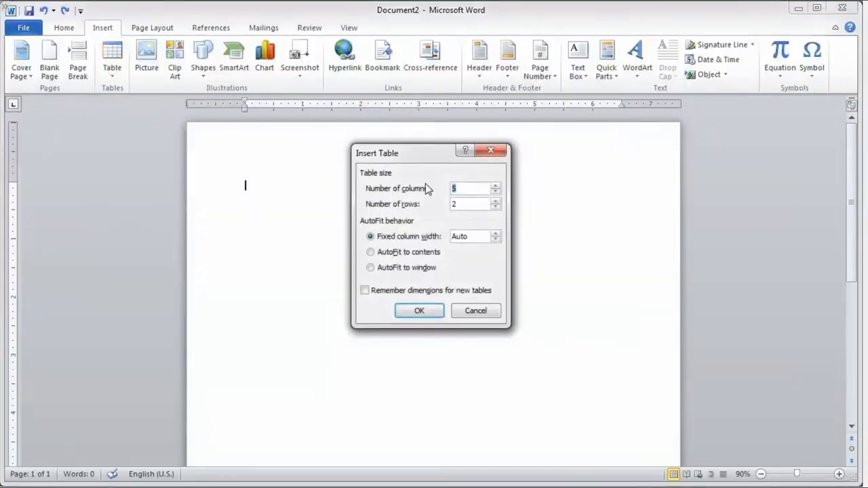
type("5")
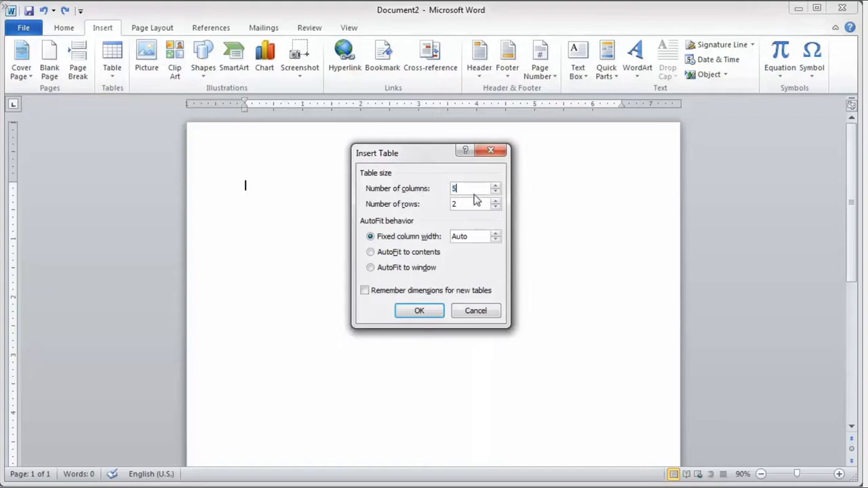
key("Tab")
type("5")
left_click(388, 238)
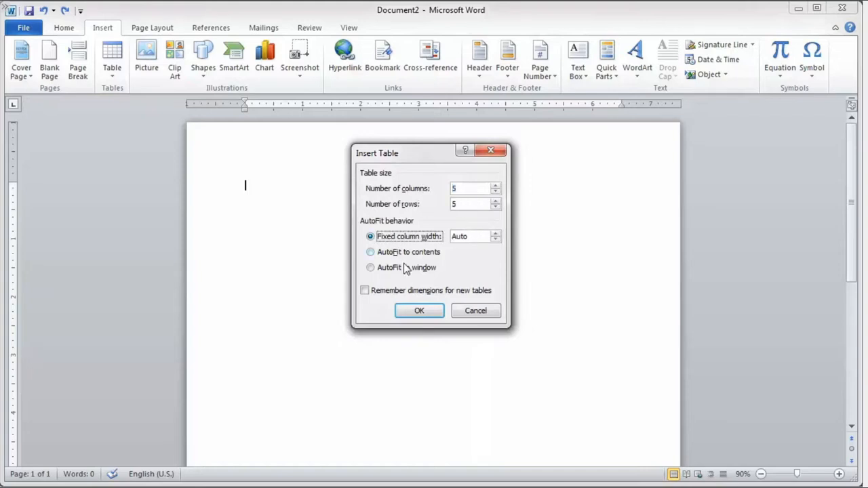
left_click(416, 312)
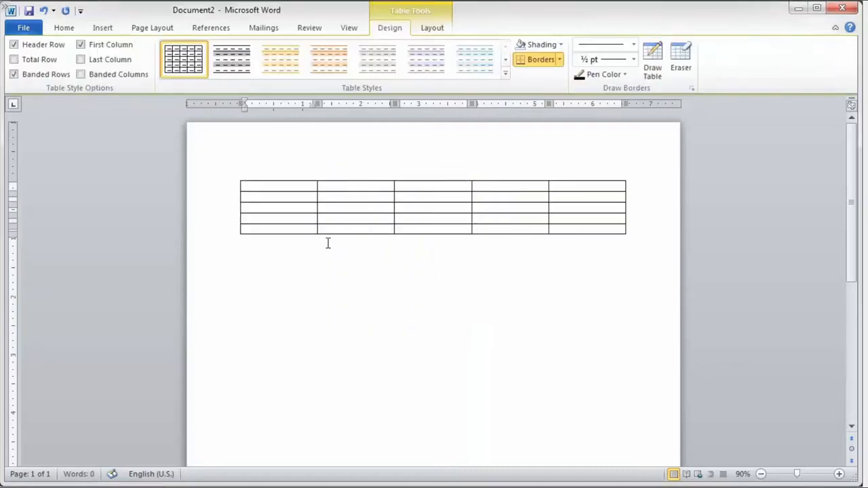
Enter "Microsoft word 2010" in the table's first cell, and close the SpyHunter 5 proxy alert and its window
type("microsoft wr")
key("BackSpace")
type("ord 2")
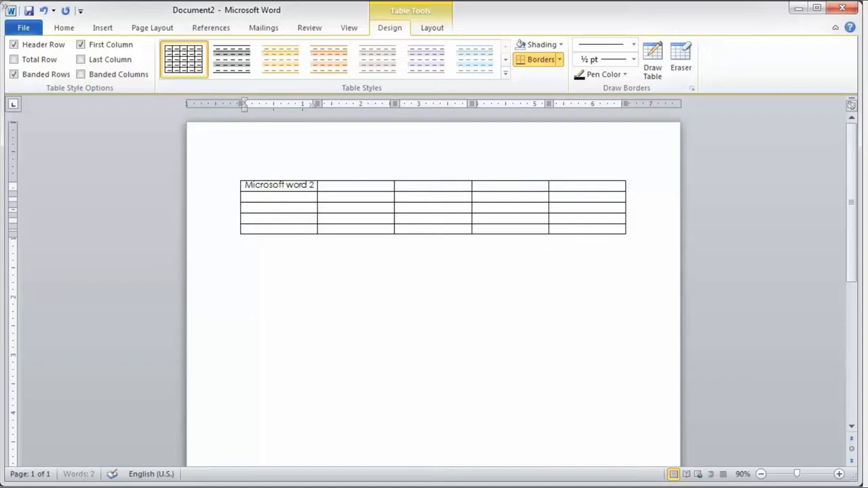
type("010")
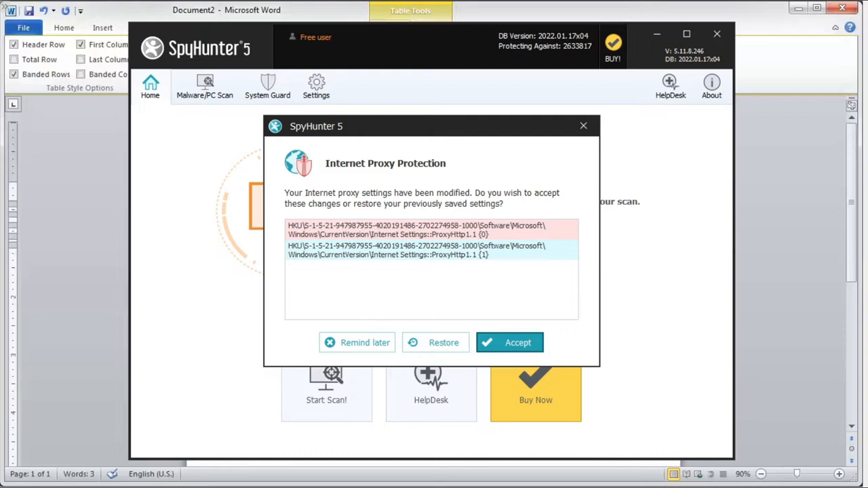
left_click(584, 126)
left_click(717, 34)
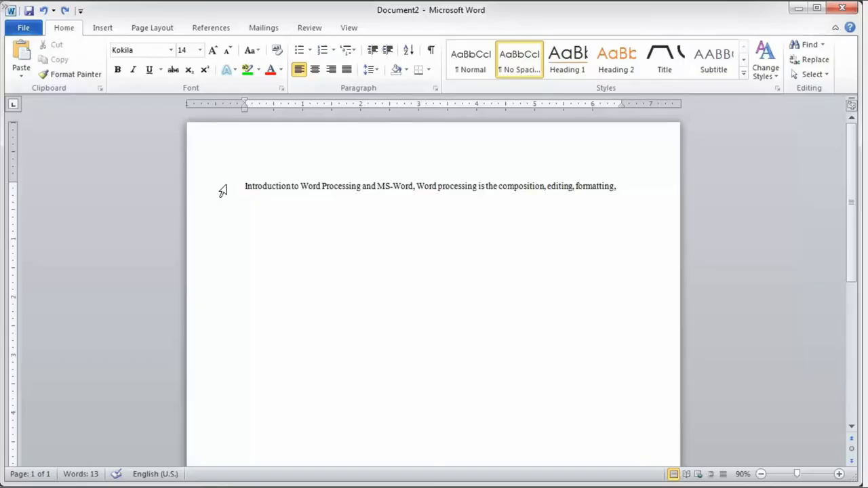
Convert the line beginning "Introduction to Word Processing" into a table, separating the text at commas
left_click(224, 190)
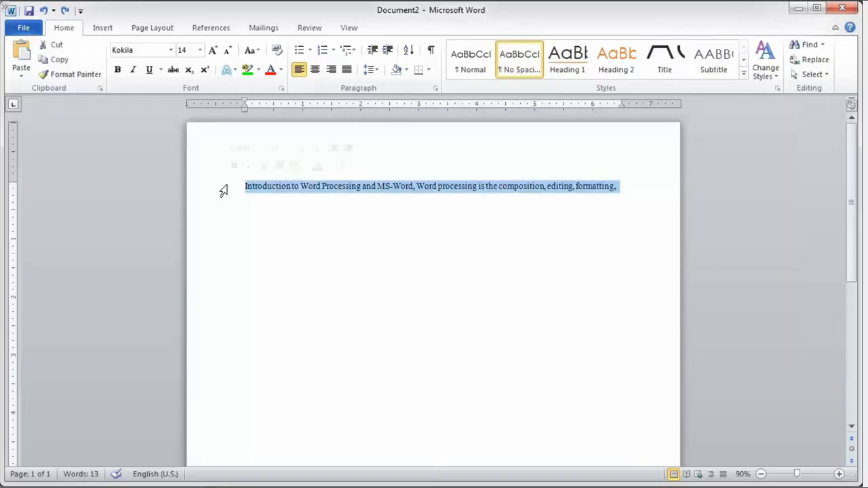
left_click(103, 30)
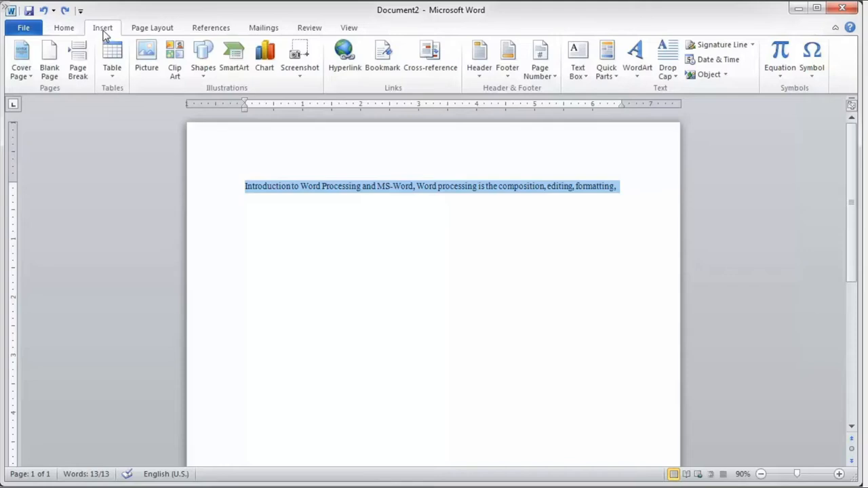
left_click(118, 80)
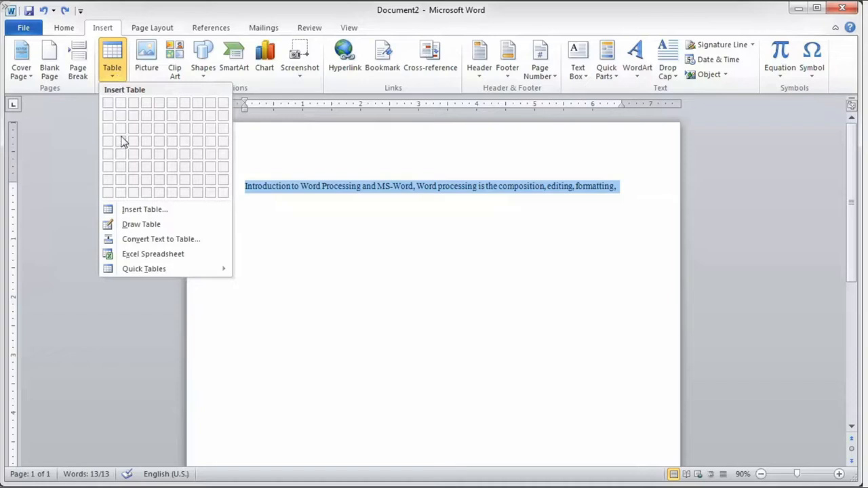
left_click(136, 240)
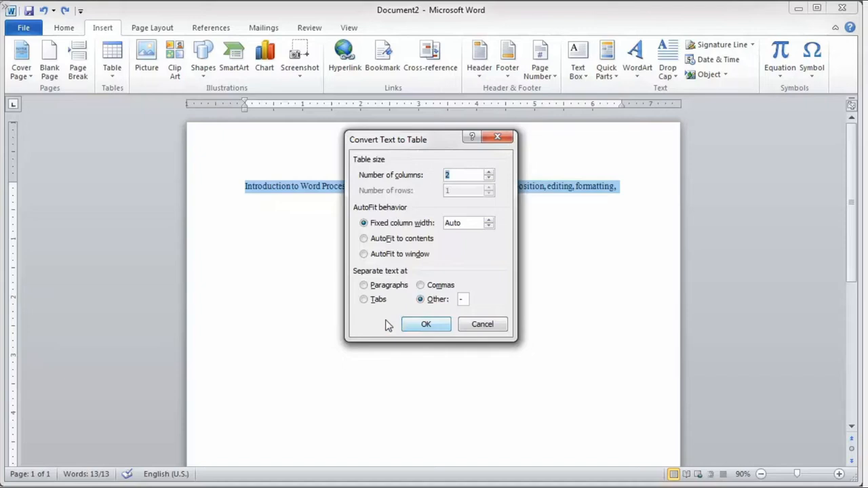
left_click(420, 285)
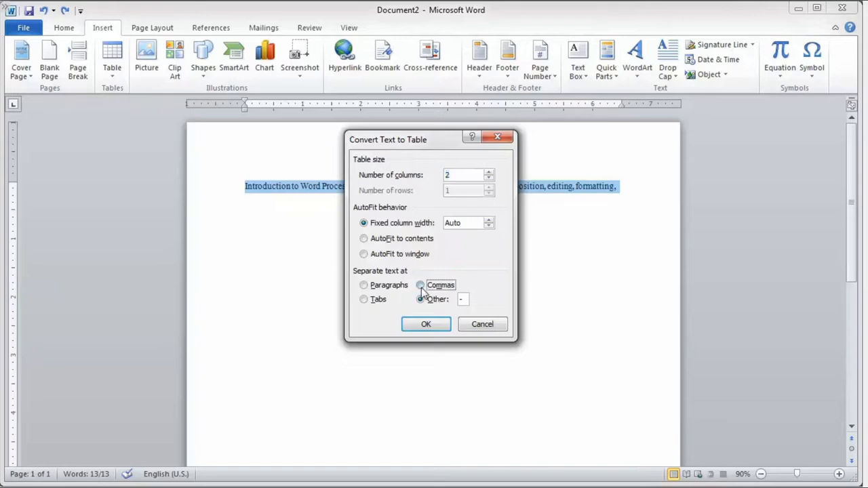
left_click(425, 324)
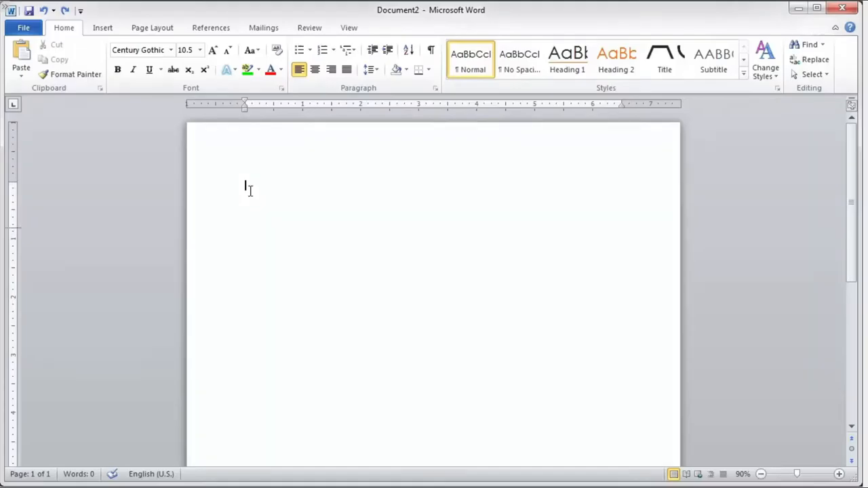
Draw a two-row, two-column table freehand and erase the line between the rows in its second column
left_click(111, 27)
left_click(108, 78)
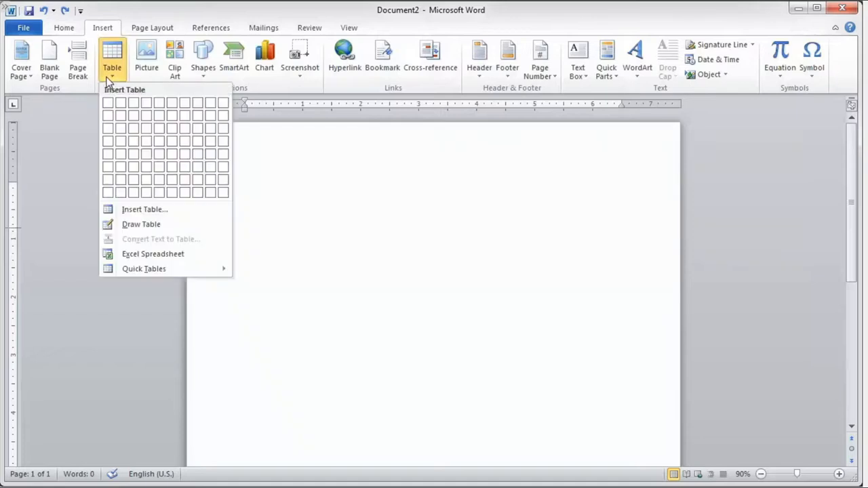
left_click(139, 225)
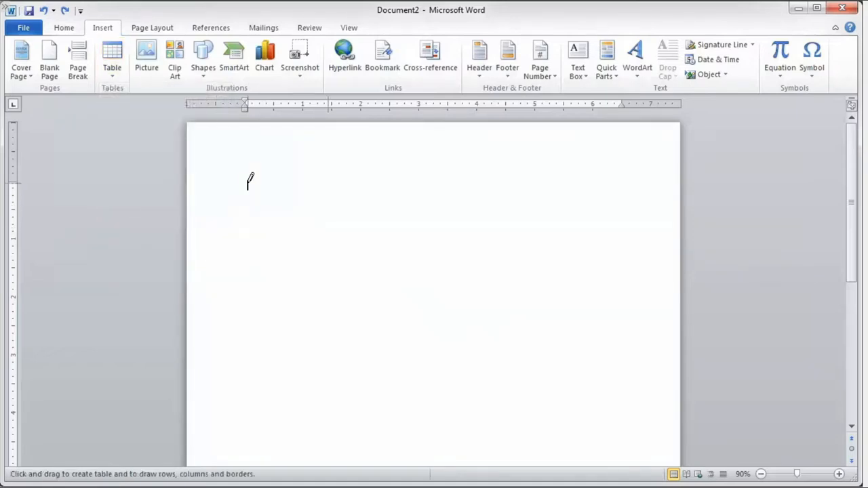
mouse_move(247, 182)
left_mouse_down()
mouse_move(266, 221)
mouse_move(463, 225)
left_mouse_up()
mouse_move(248, 201)
left_mouse_down()
mouse_move(394, 212)
mouse_move(457, 205)
left_mouse_up()
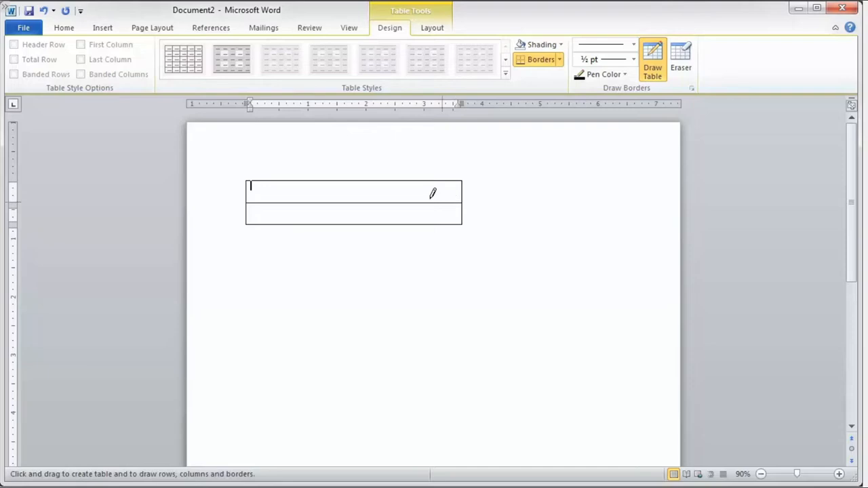
left_click_drag(353, 177, 356, 225)
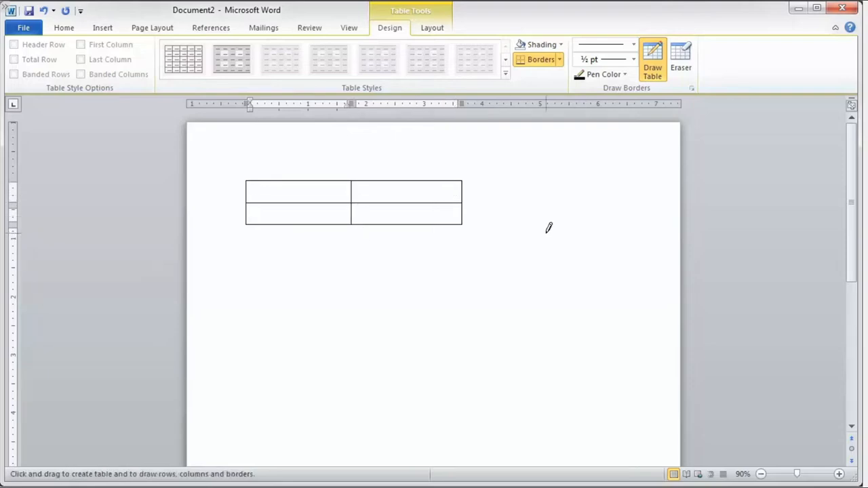
left_click(687, 60)
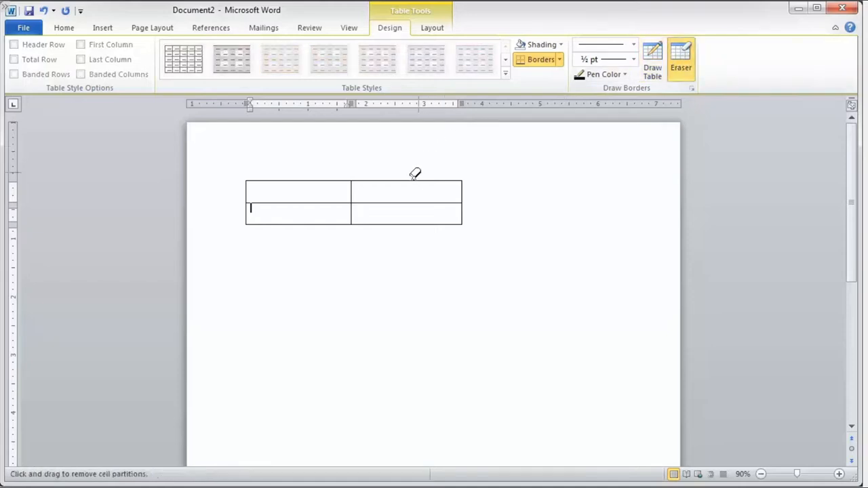
left_click(397, 203)
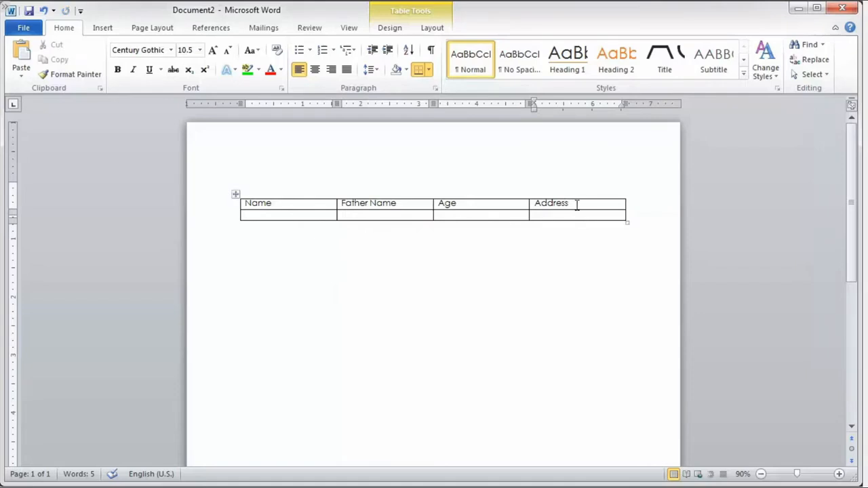
Insert a column to the right of the Address column
right_click(577, 205)
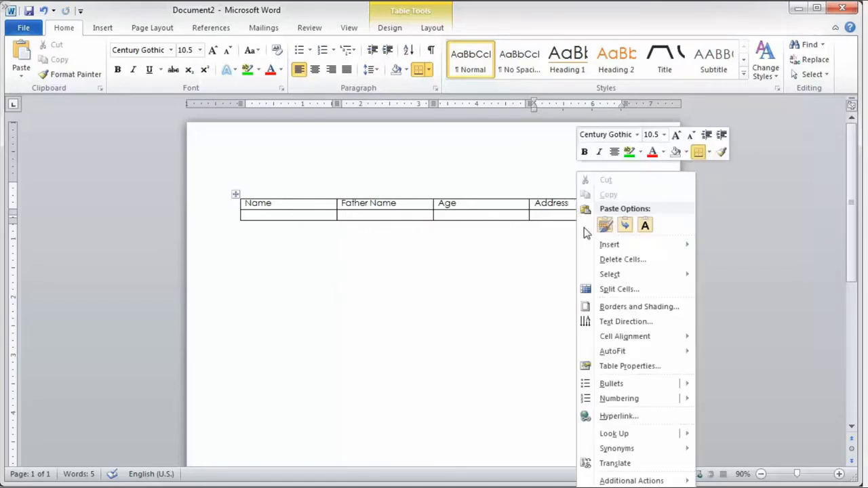
mouse_move(592, 247)
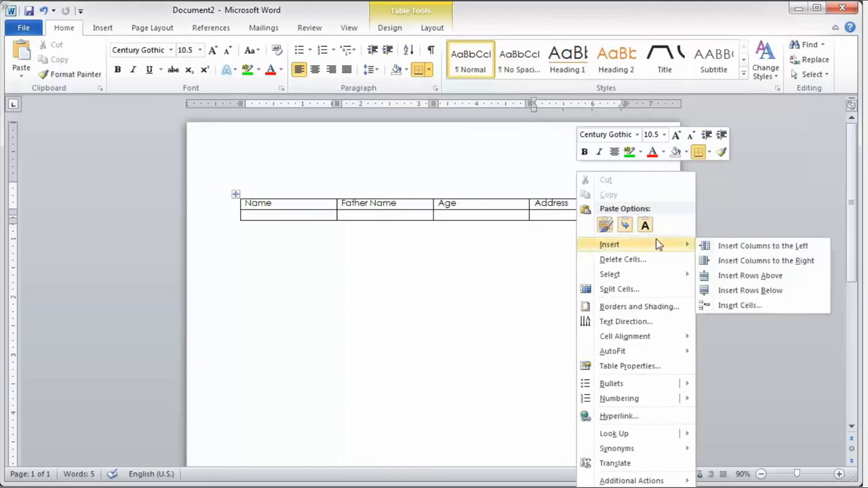
left_click(734, 259)
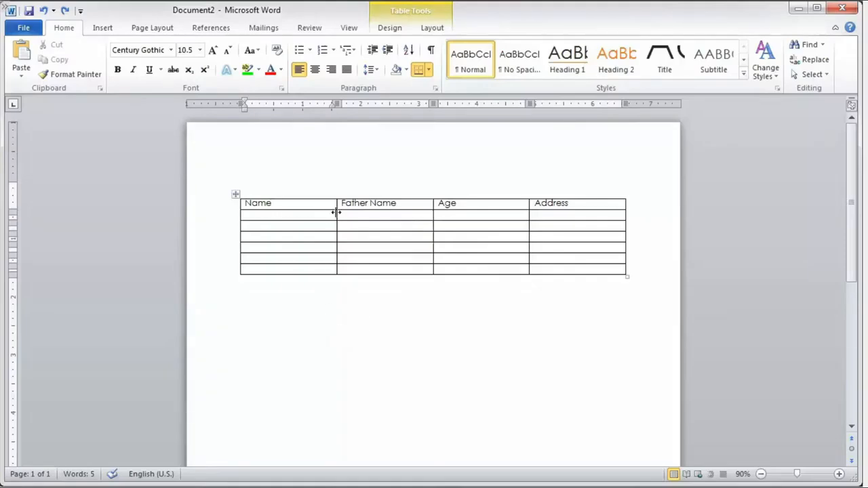
Widen the Name column, and move the whole table further right and down the page
left_click_drag(336, 212, 386, 217)
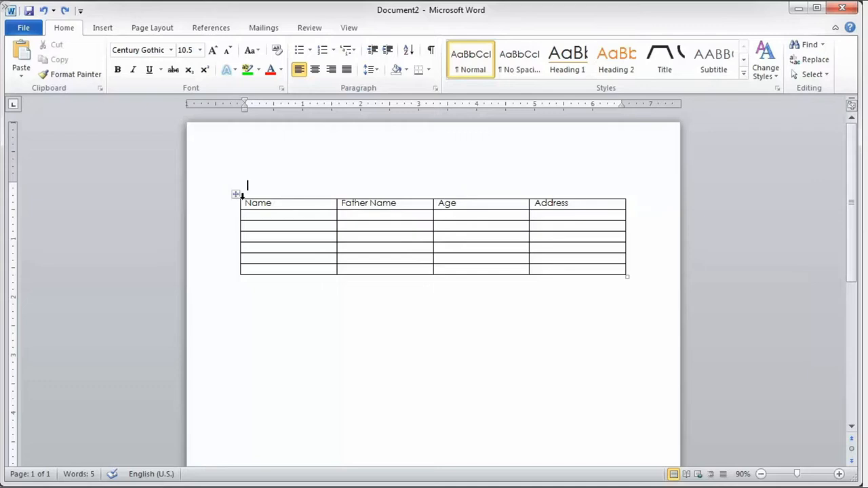
left_click(236, 195)
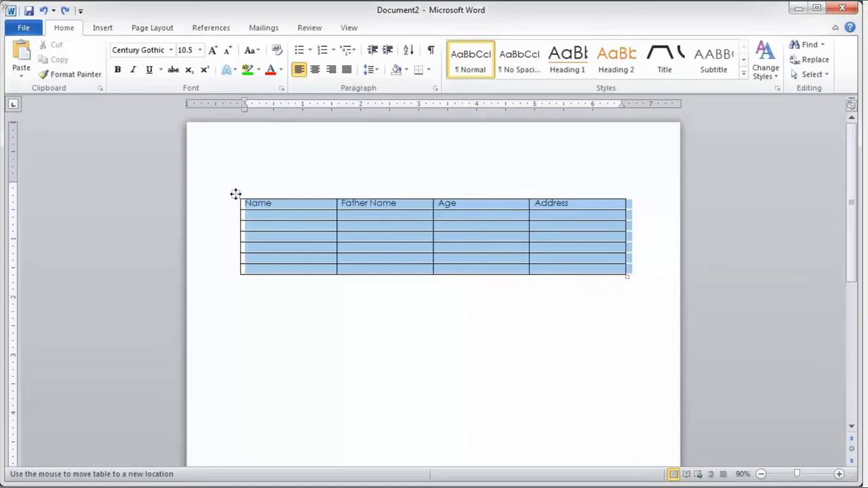
left_click_drag(236, 195, 276, 198)
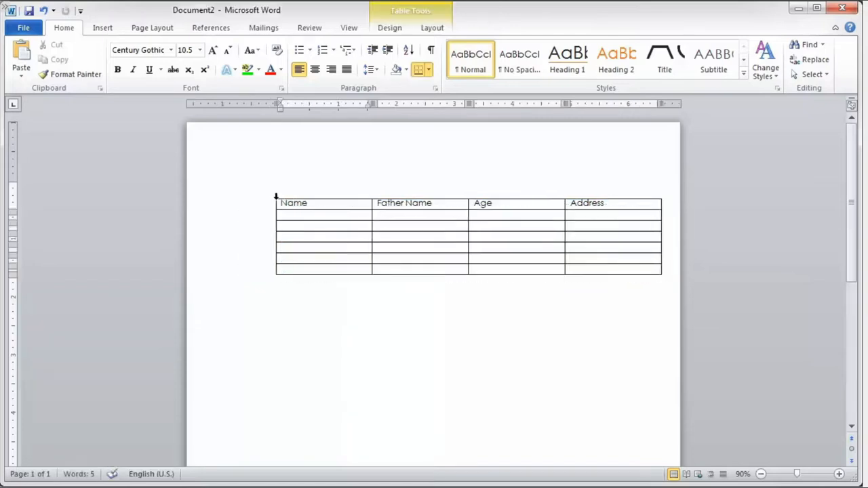
left_click_drag(271, 195, 274, 243)
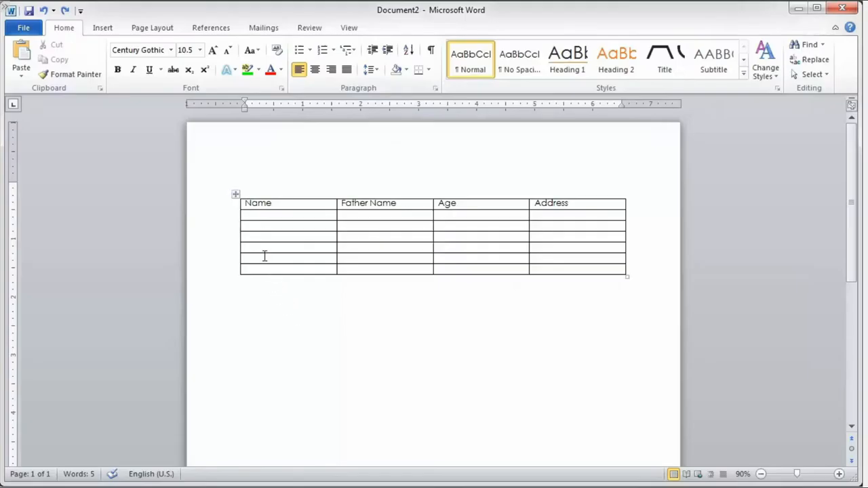
Apply a dashed border style with Automatic color and ½ pt width to the whole table through its properties
right_click(261, 217)
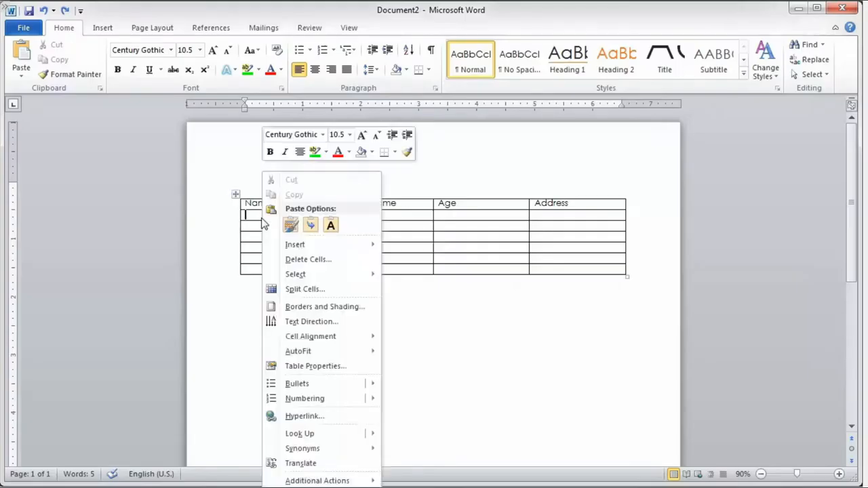
left_click(294, 367)
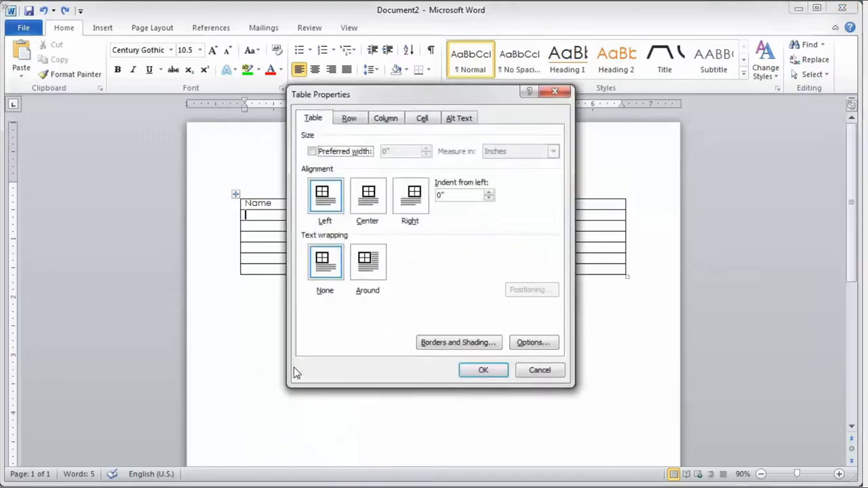
left_click(436, 346)
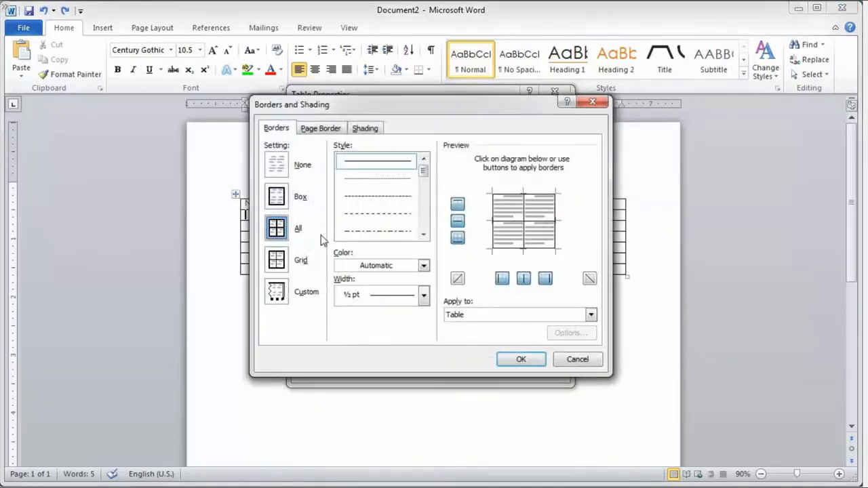
left_click(358, 215)
left_click(510, 361)
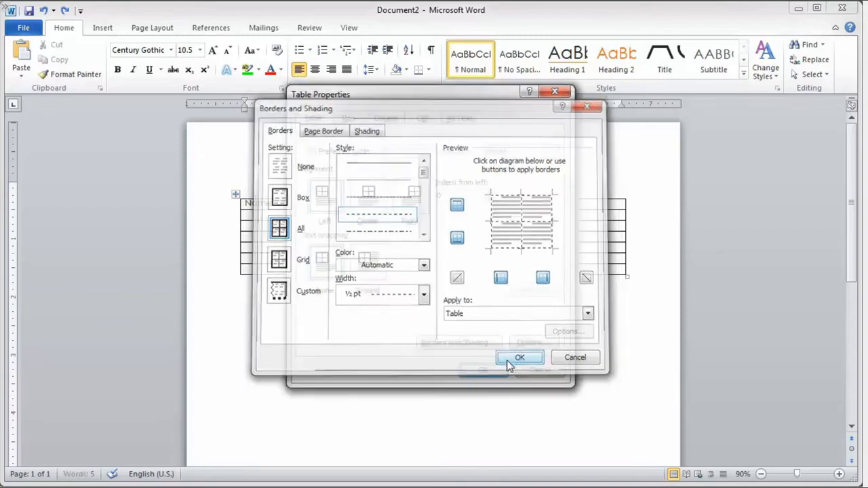
left_click(485, 370)
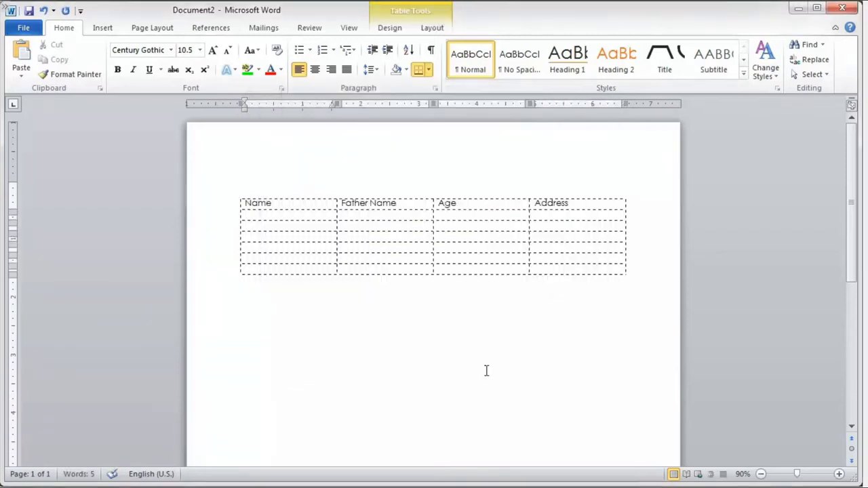
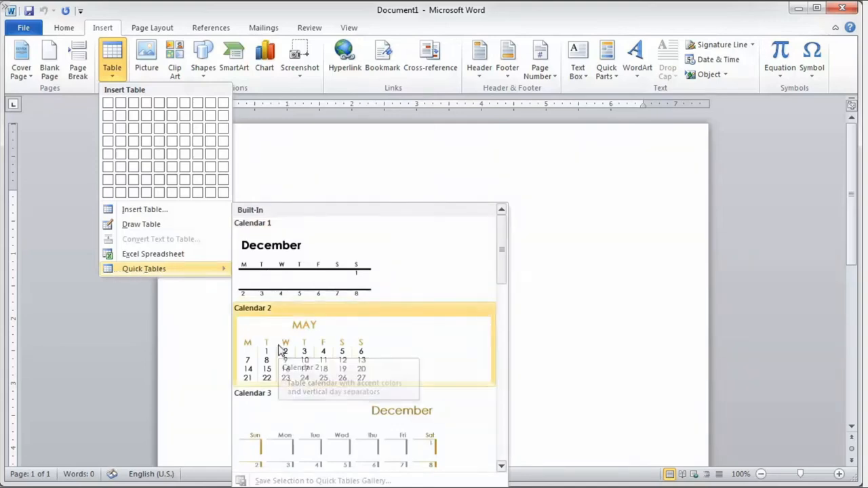
Insert the built-in Calendar 2 quick table
left_click(282, 349)
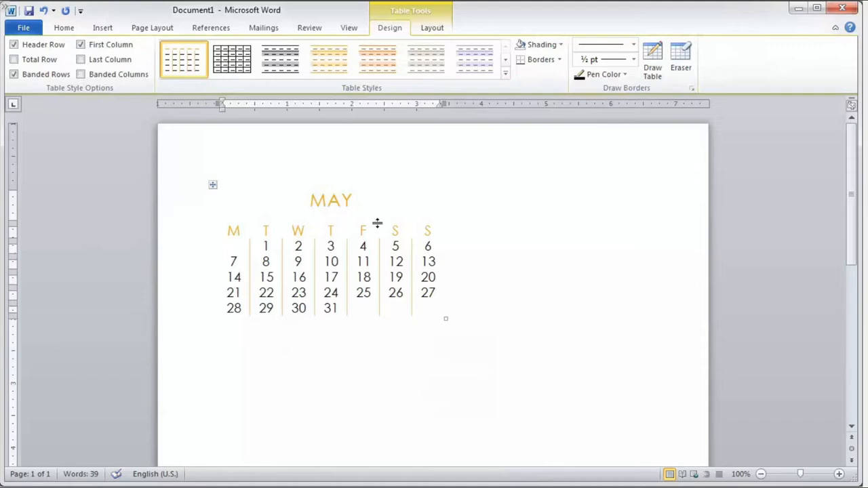
left_click(373, 199)
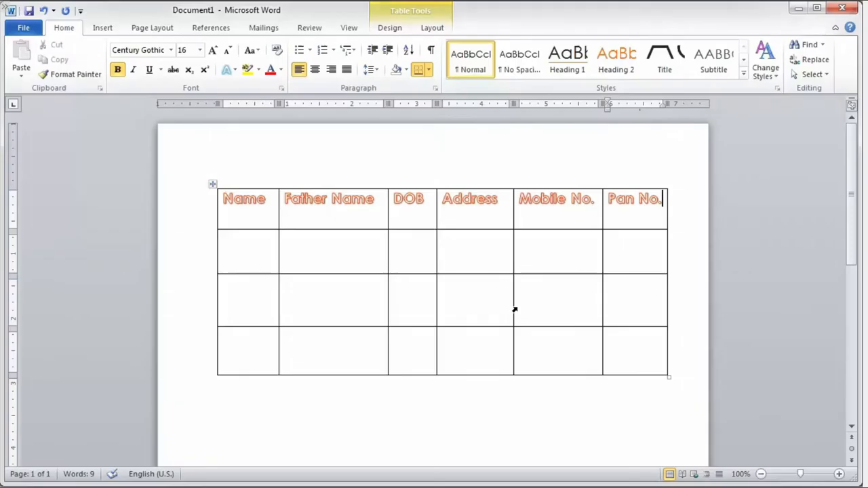
Select the entire table with the Name to Pan No. headings and start saving it to the Quick Tables Gallery
left_click(333, 218)
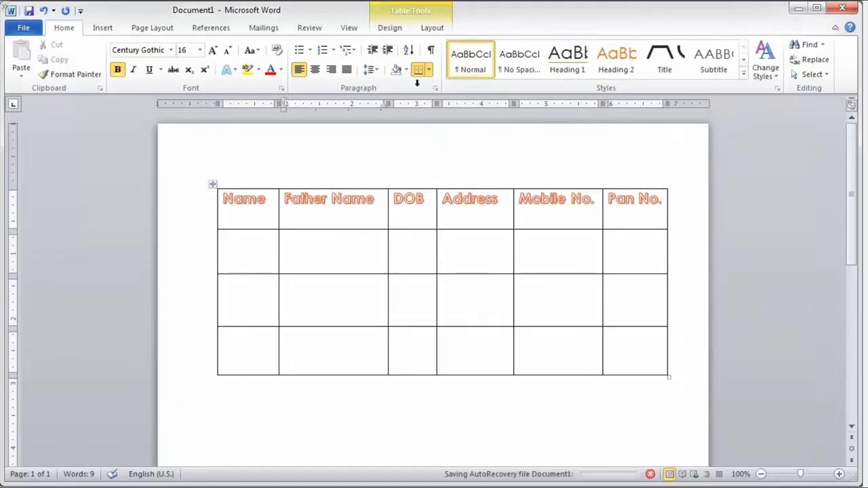
left_click(434, 31)
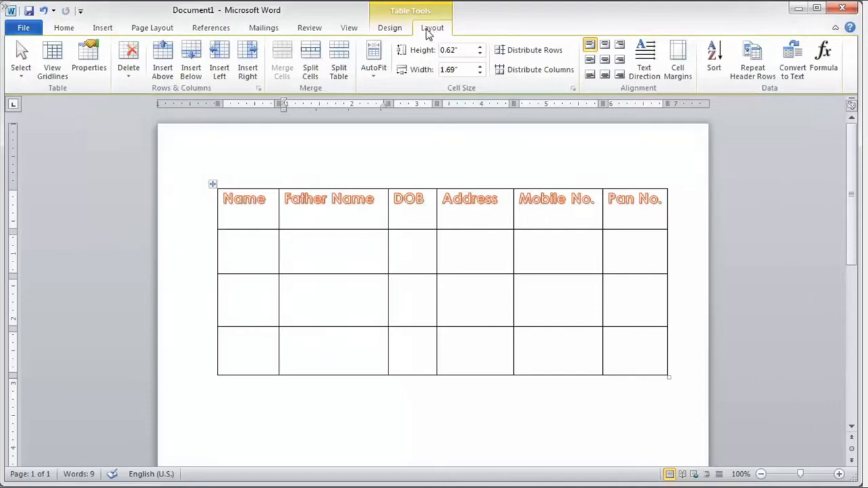
left_click(23, 73)
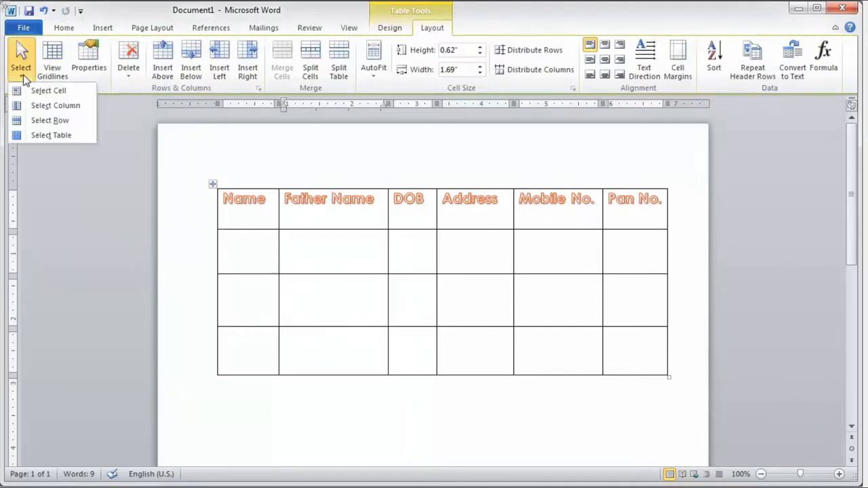
left_click(35, 134)
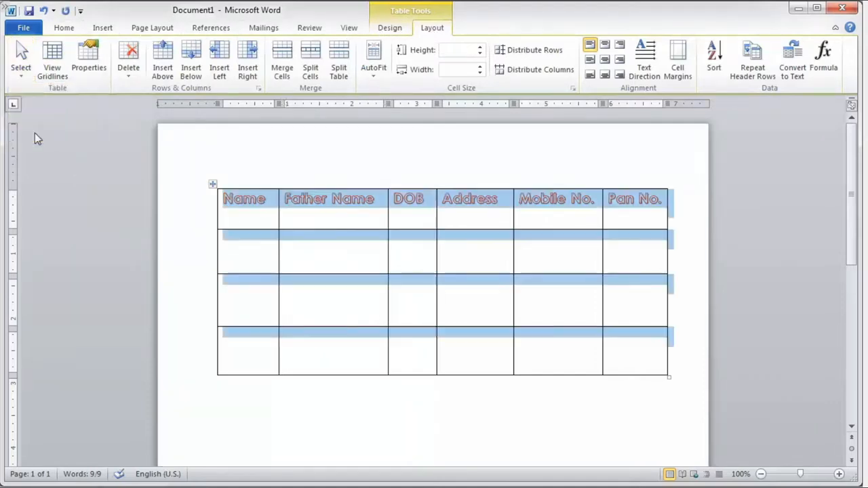
left_click(110, 29)
left_click(113, 76)
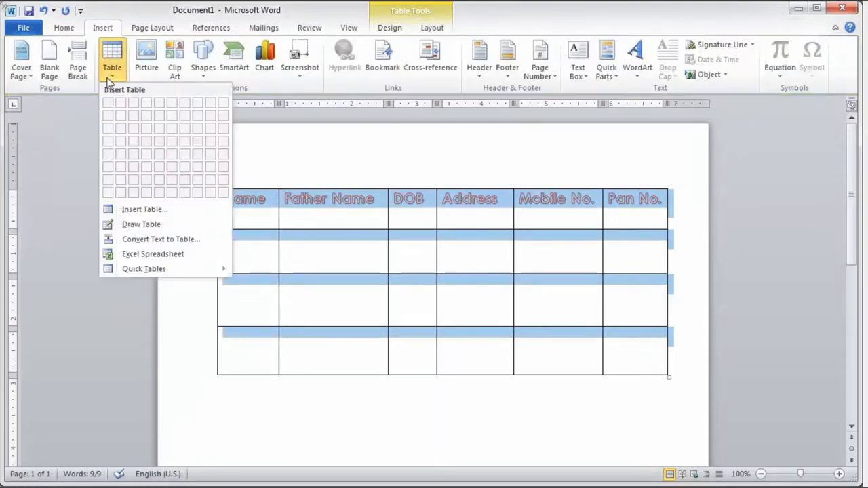
mouse_move(117, 270)
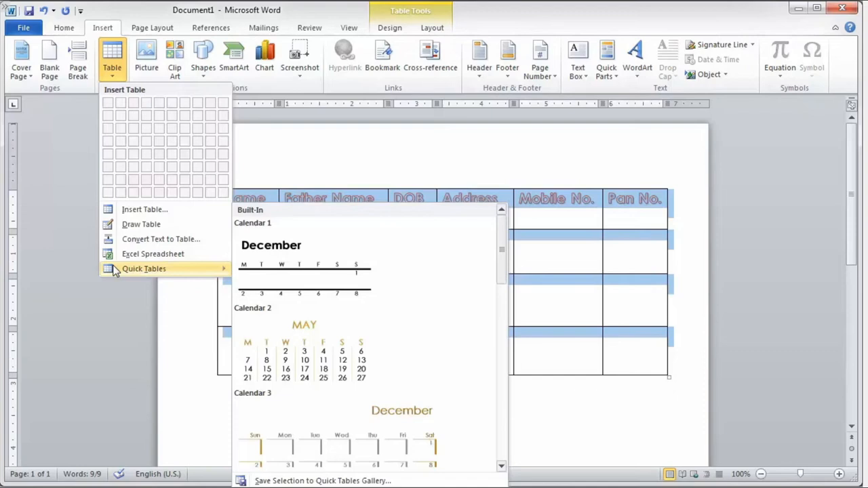
left_click(278, 481)
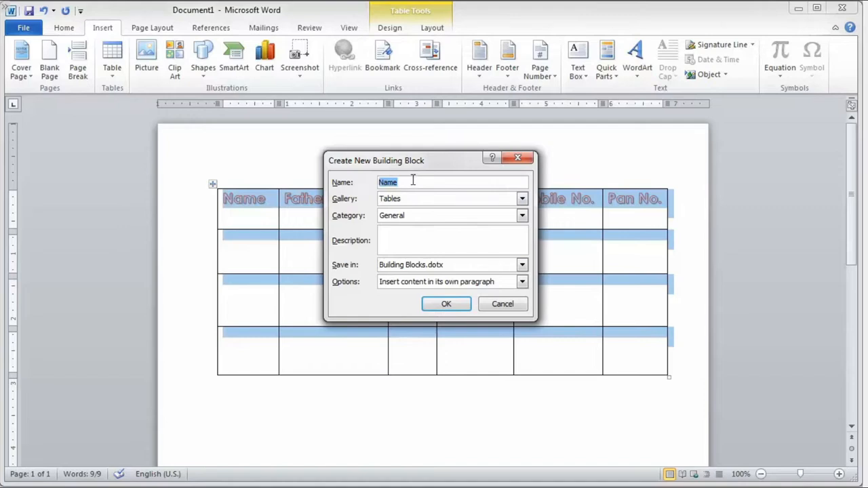
Name the building block "Table New" and assign it to the Tables gallery and the Built-In category
left_click_drag(406, 181, 360, 188)
type("Table New")
left_click(522, 199)
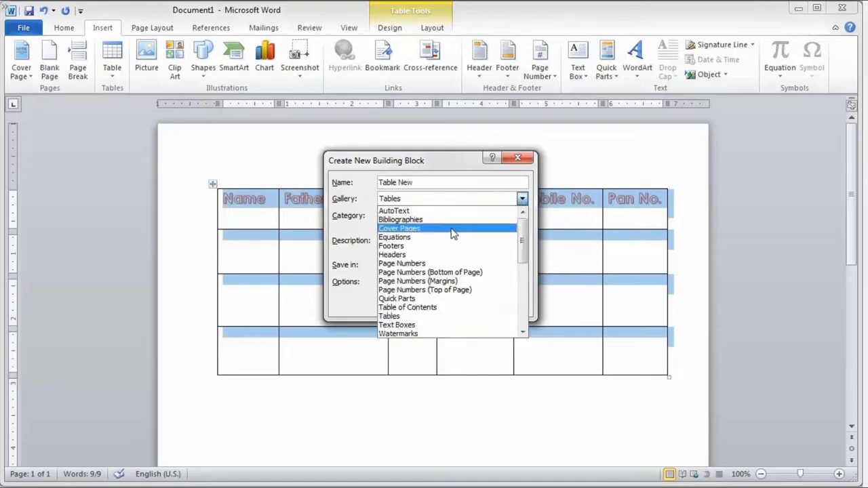
left_click(471, 198)
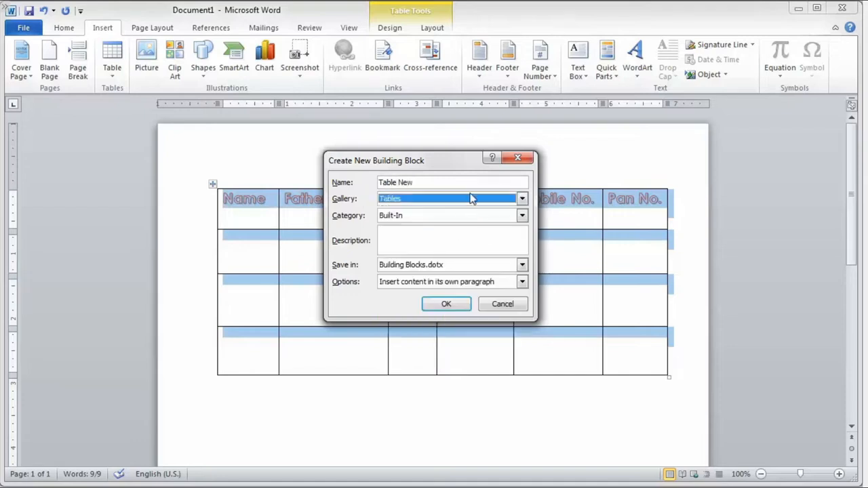
left_click(443, 216)
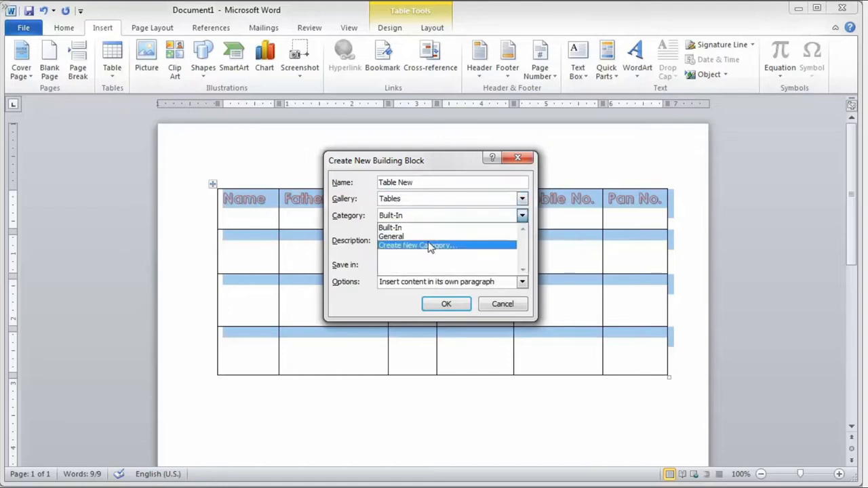
left_click(426, 229)
Describe the building block as "New Table", save it in Building Blocks.dotx and have its content inserted in its own paragraph
left_click(444, 232)
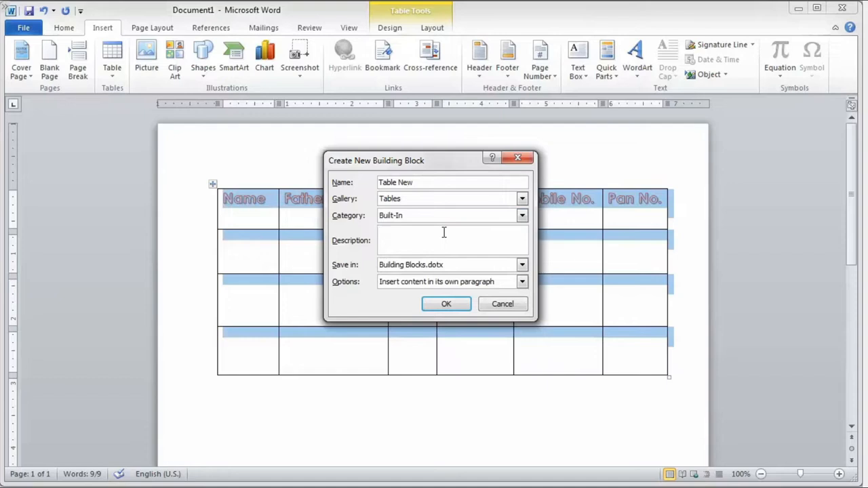
type("New Table")
left_click(522, 265)
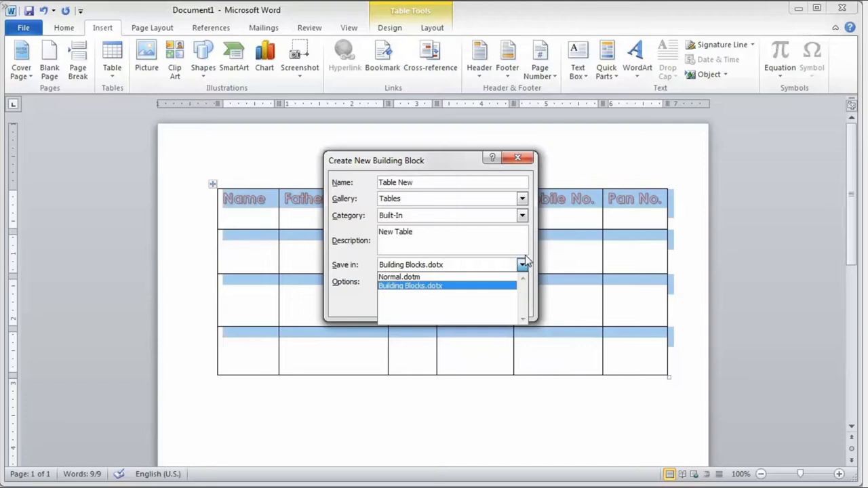
left_click(486, 292)
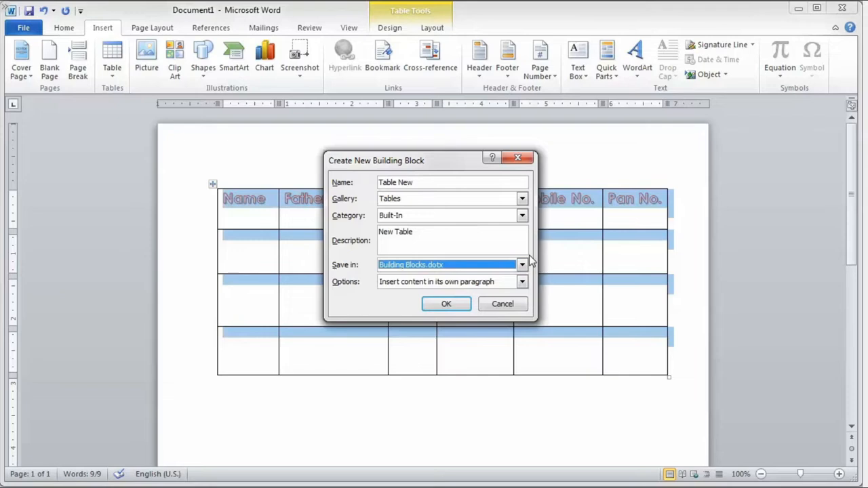
left_click(522, 282)
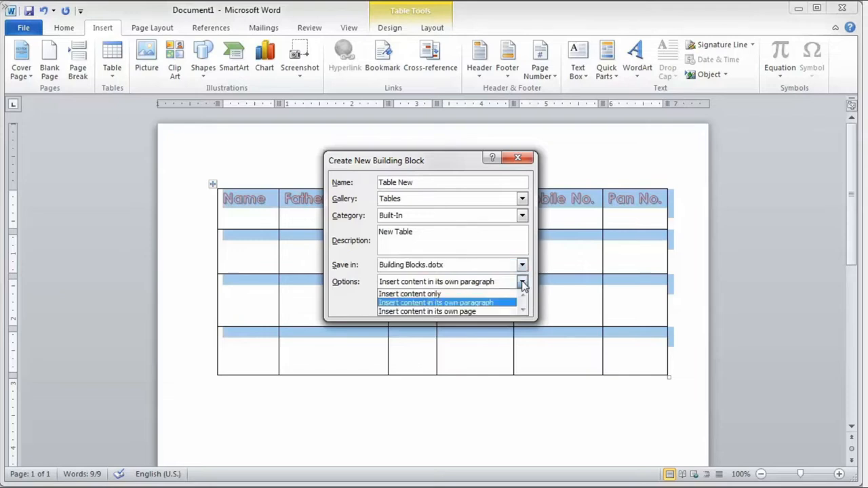
left_click(474, 302)
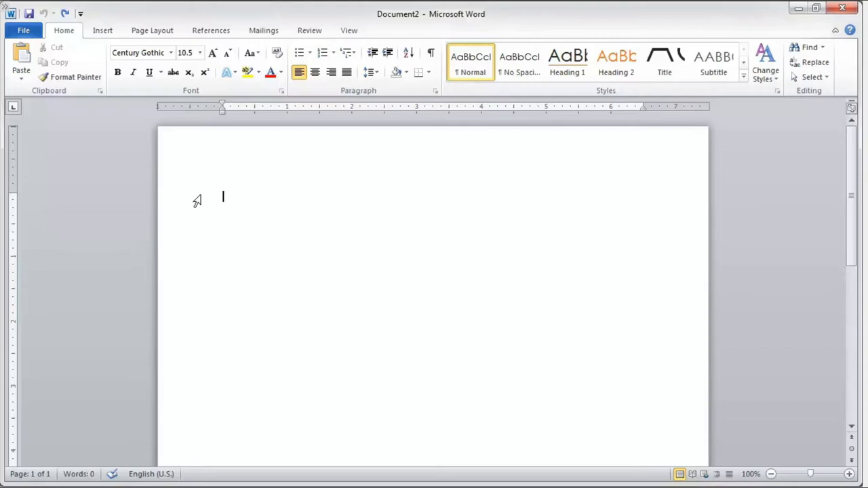
Insert an Alternating Flow SmartArt graphic from the Process category into the blank document
left_click(107, 33)
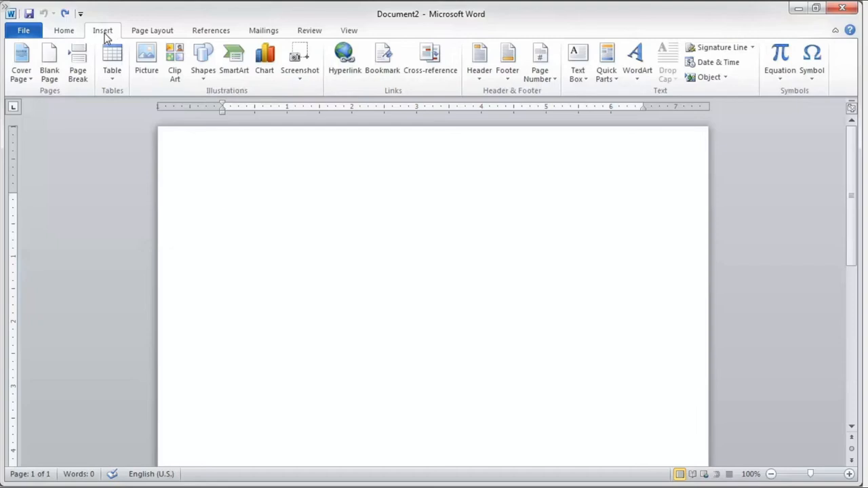
left_click(235, 70)
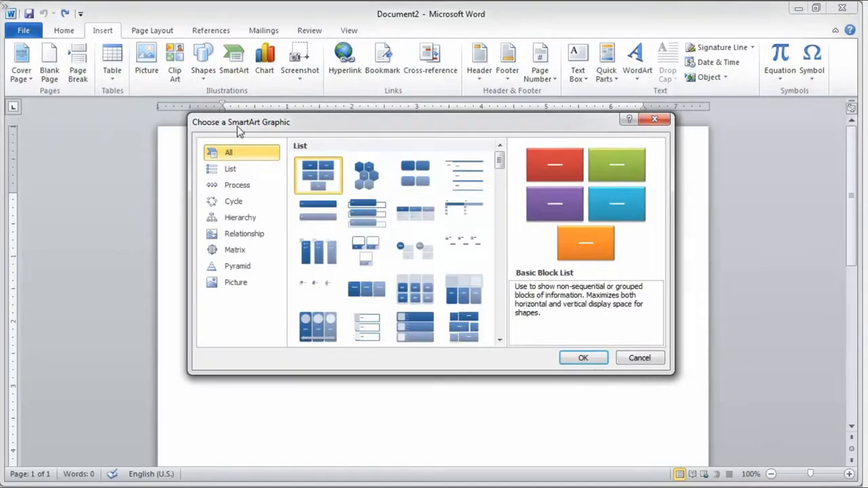
left_click(230, 189)
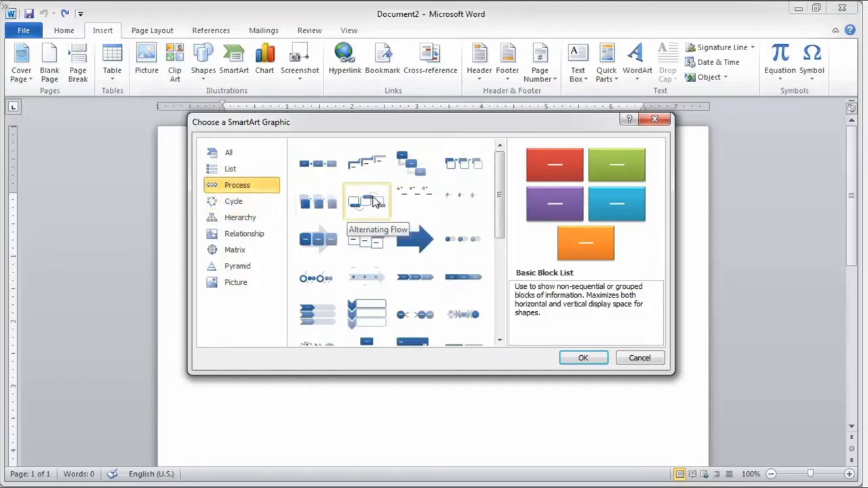
left_click(375, 203)
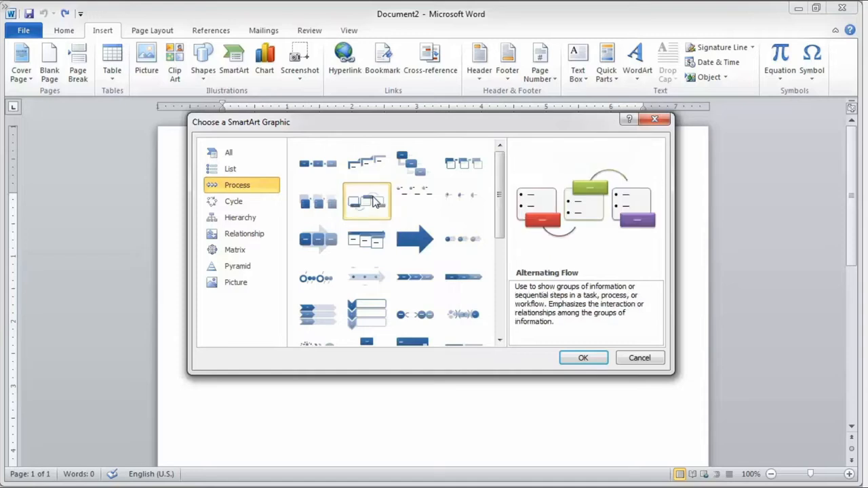
left_click(580, 359)
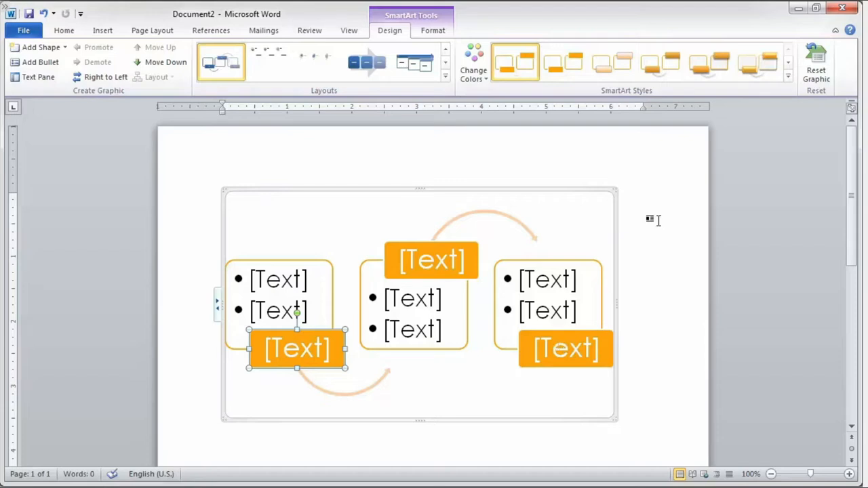
left_click(554, 337)
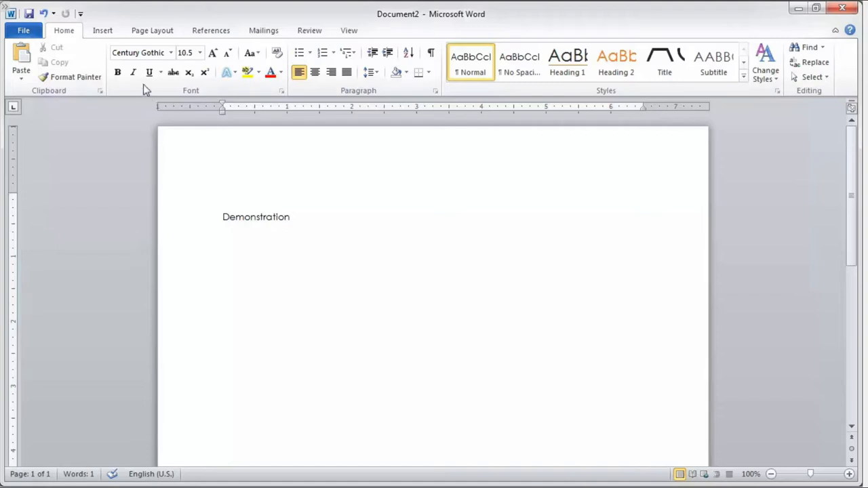
Insert a Basic Block List SmartArt graphic above the Demonstration text and enter "Demo" in its first block
left_click(103, 31)
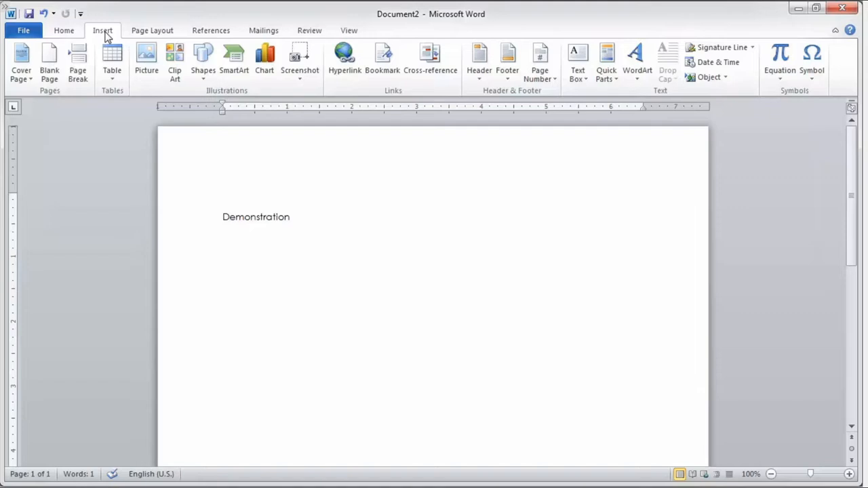
left_click(245, 63)
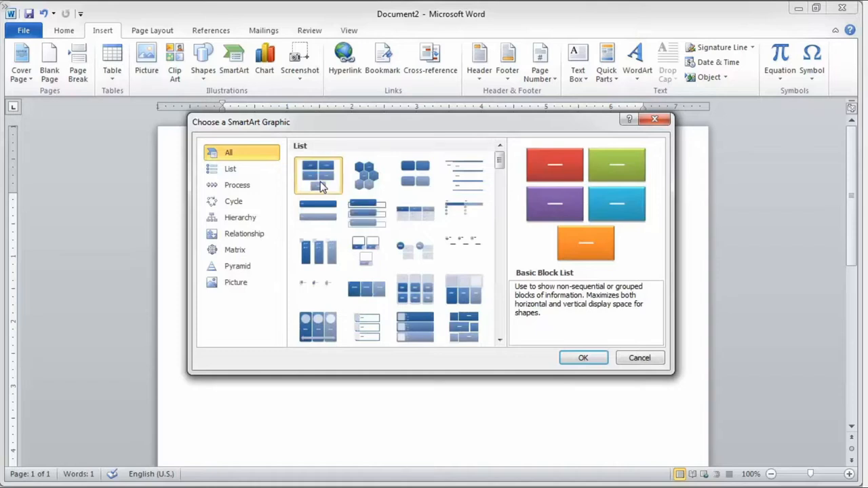
left_click(580, 361)
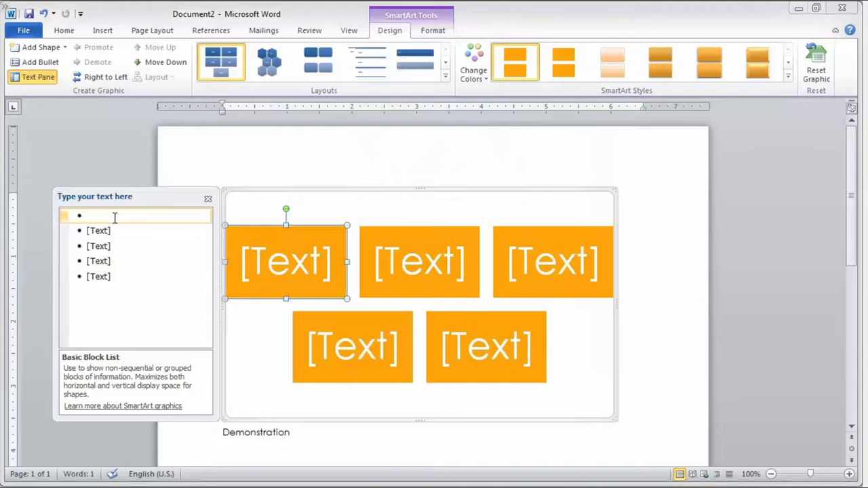
type("Demo")
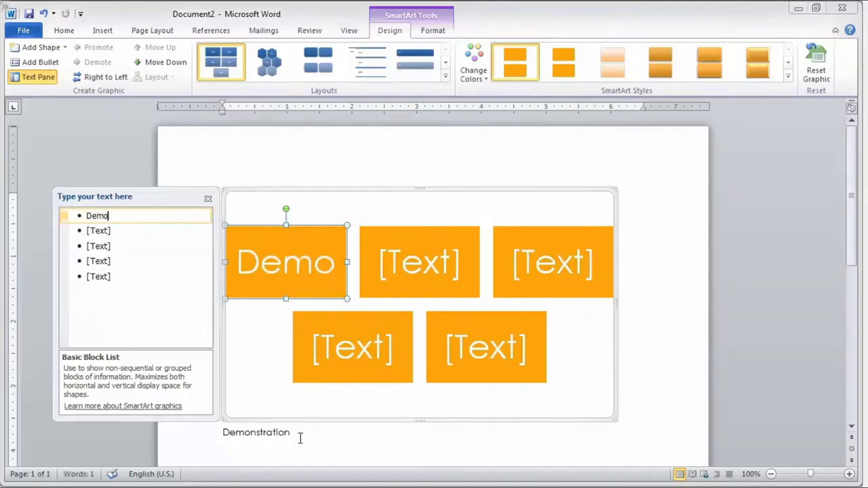
Copy the word "Demonstration" from below the SmartArt graphic and paste it into the second block
left_click_drag(292, 433, 221, 434)
key("ctrl+c")
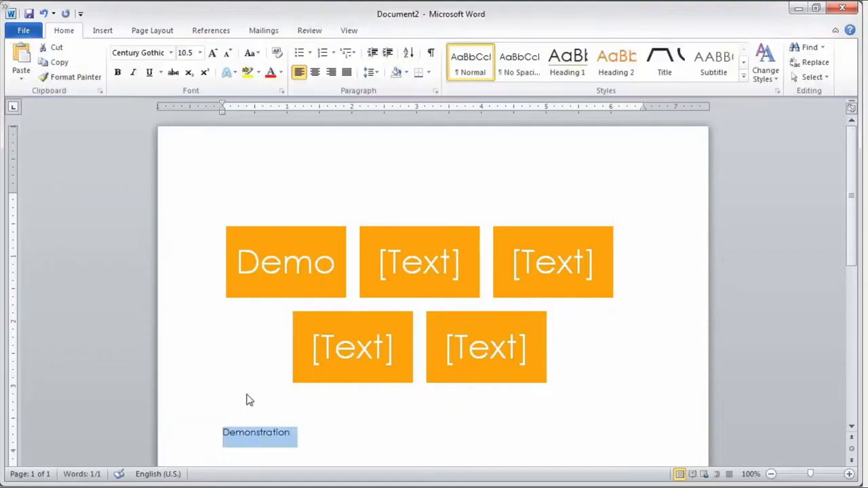
left_click(264, 298)
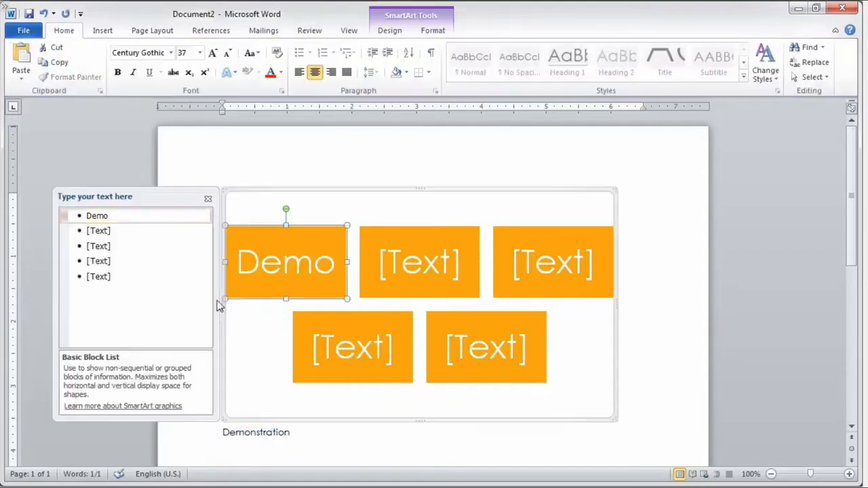
left_click(125, 231)
key("ctrl+v")
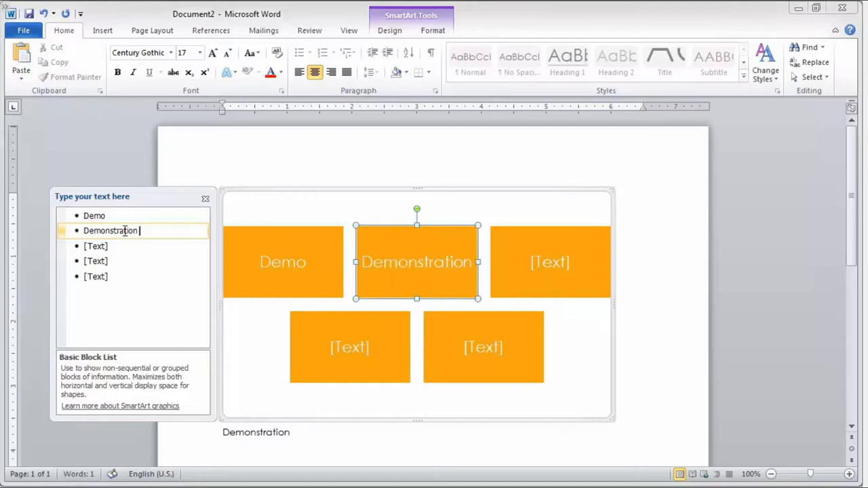
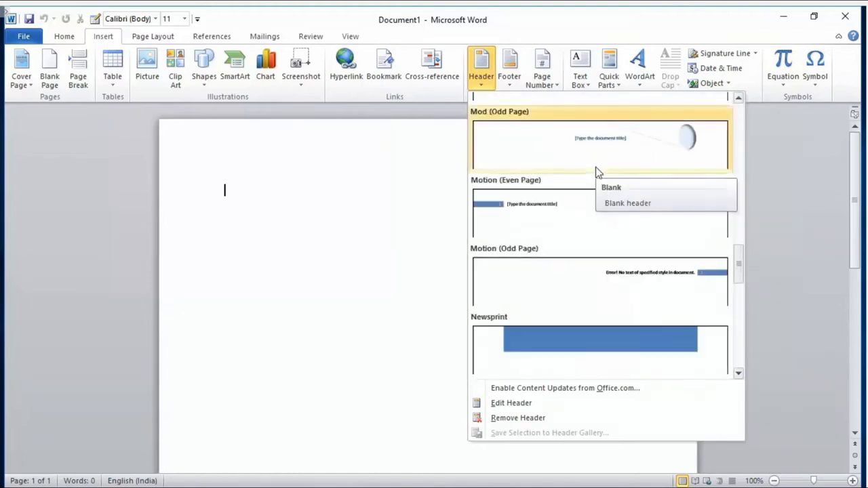
Insert the built-in Motion (Even Page) header and look over the page
left_click(592, 229)
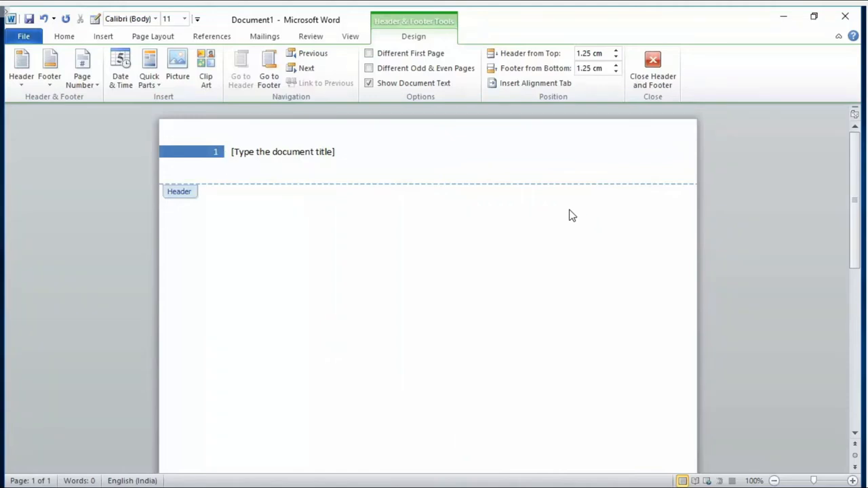
scroll(441, 191, "down", 3)
scroll(440, 197, "down", 3)
scroll(441, 202, "up", 6)
Apply the gray gradient WordArt style from the third row of the gallery to the header's document title placeholder
left_click(284, 152)
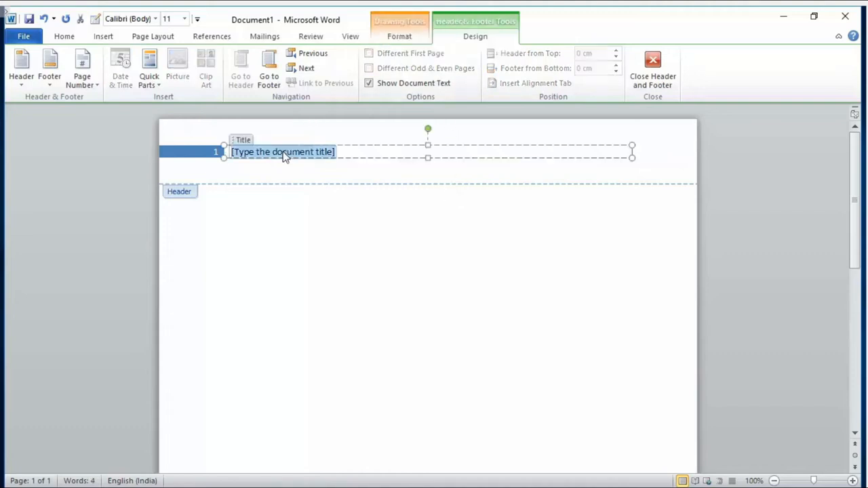
left_click(400, 37)
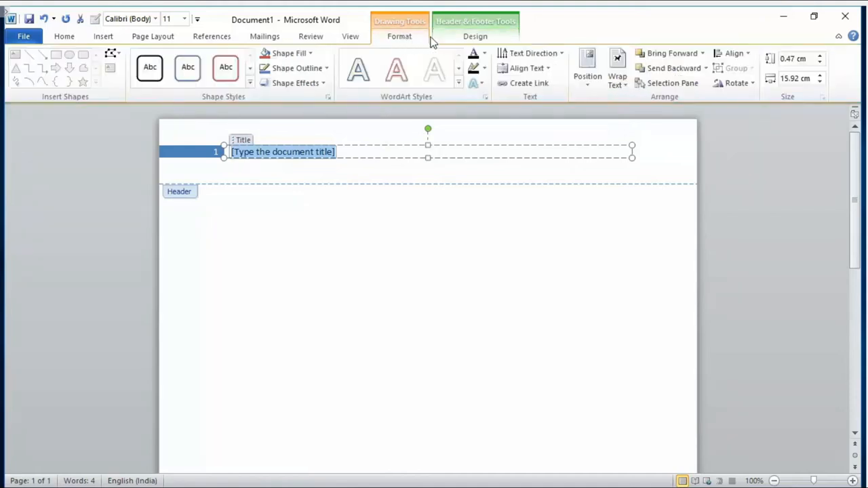
left_click(459, 84)
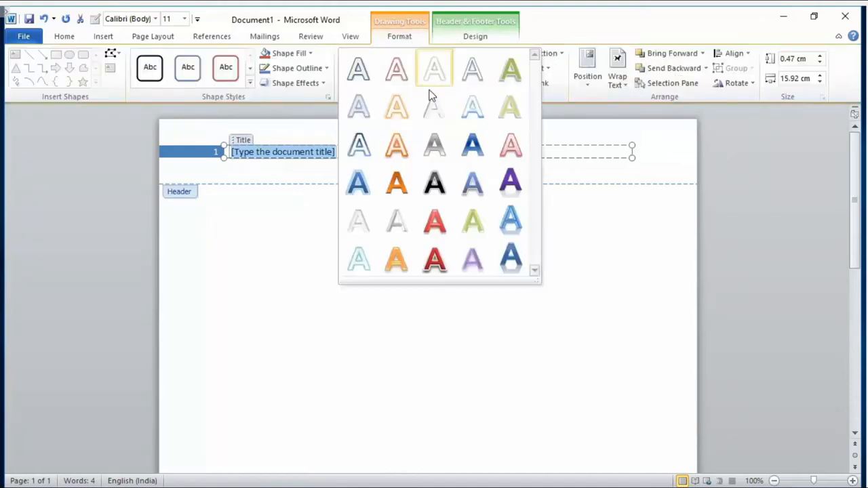
left_click(443, 147)
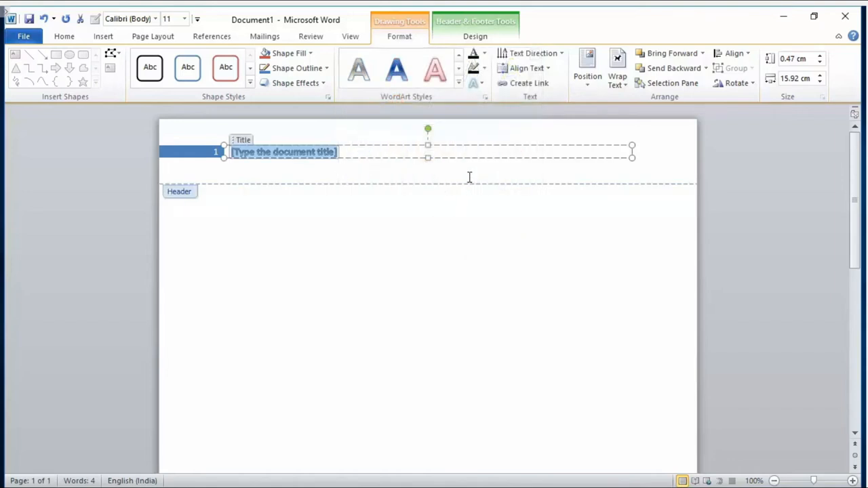
Replace the current header with another built-in design from the header gallery
left_click(468, 41)
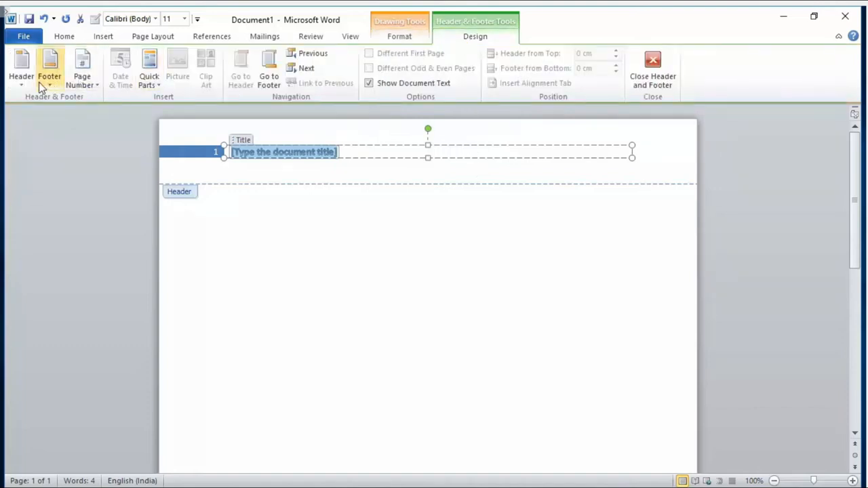
left_click(21, 73)
left_click(81, 284)
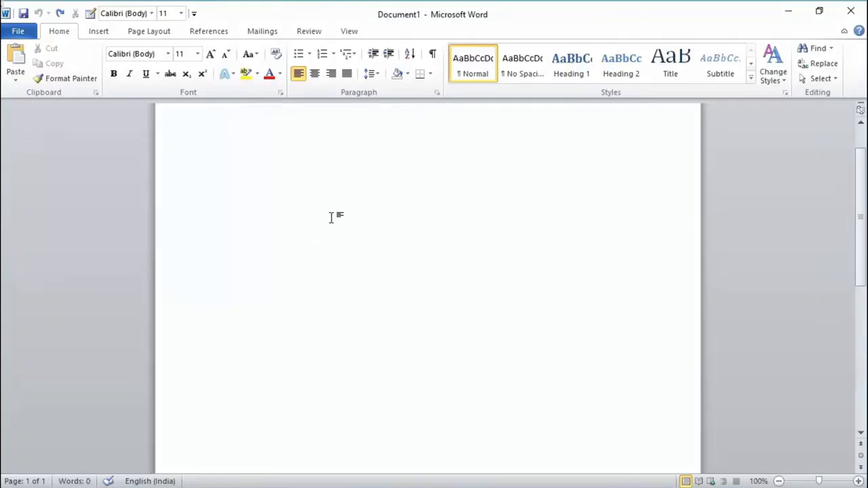
Open the blank document's footer for editing and insert the demo picture from the Saved Pictures folder into it
left_click(99, 32)
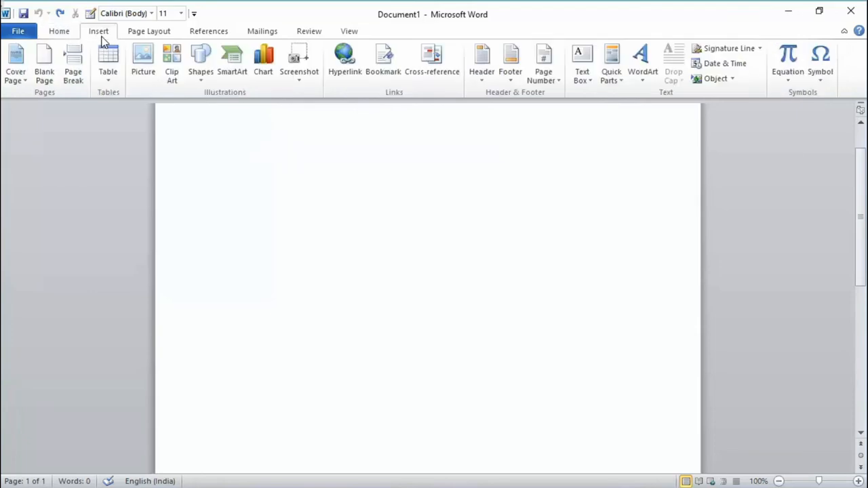
left_click(482, 62)
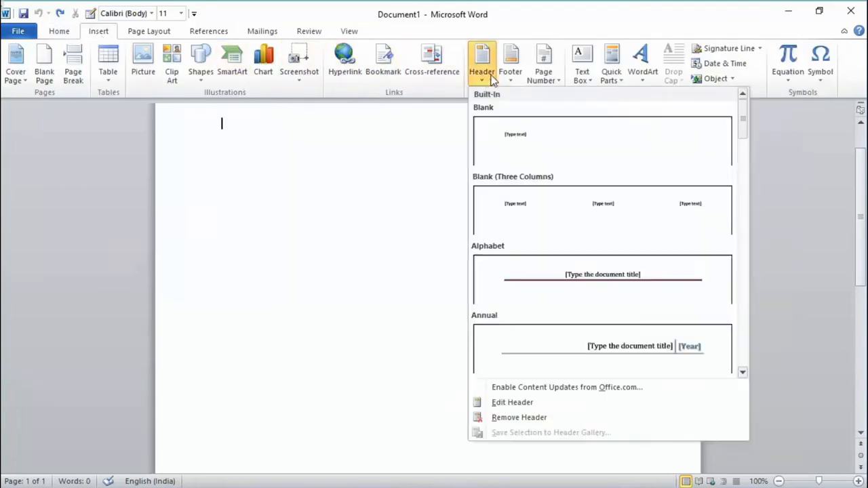
left_click(514, 76)
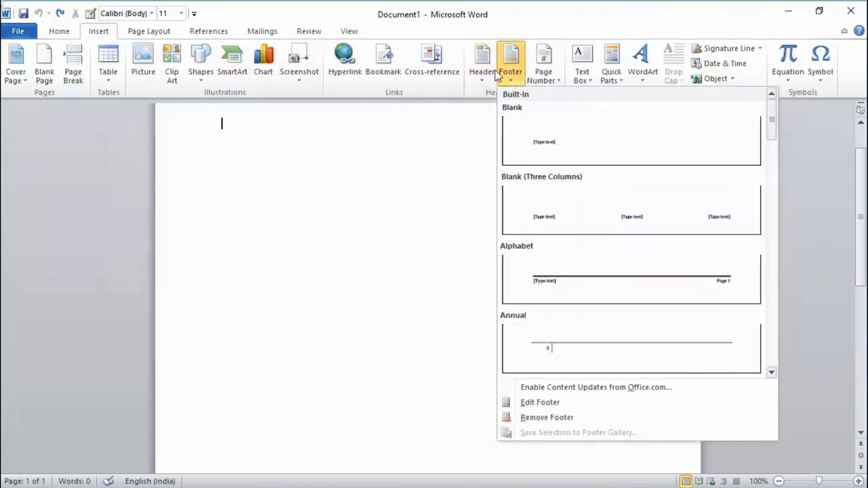
left_click(561, 401)
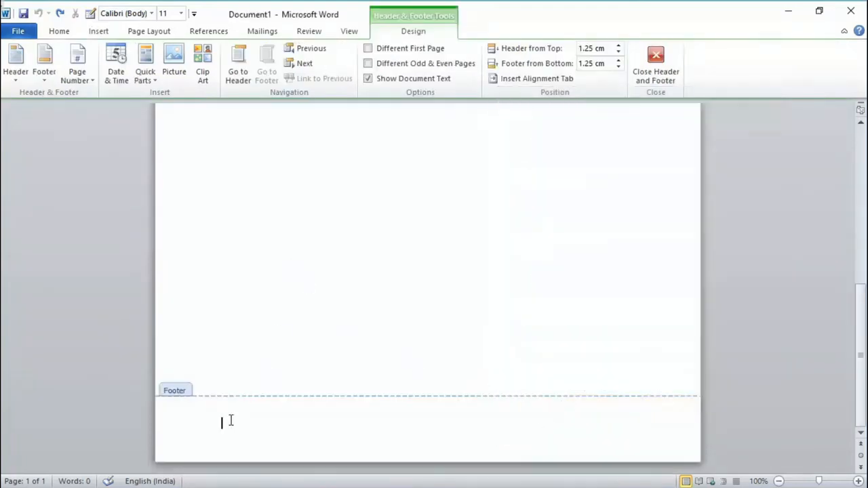
left_click(181, 69)
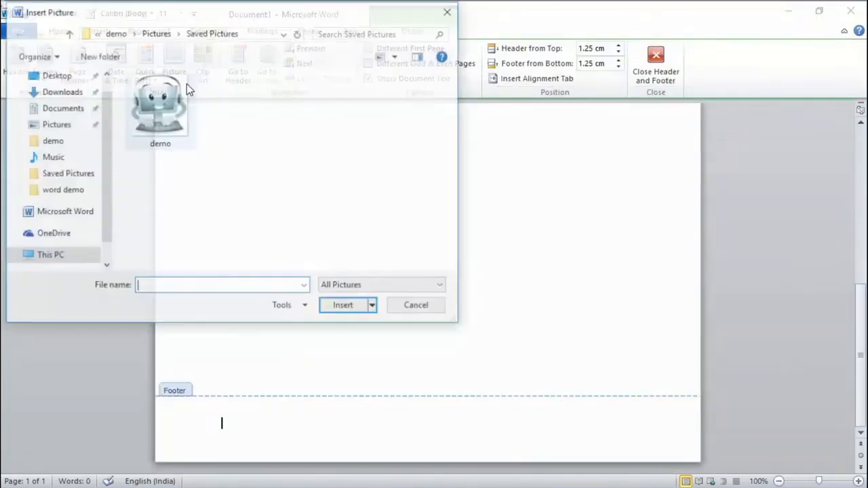
left_click(162, 125)
left_click(346, 309)
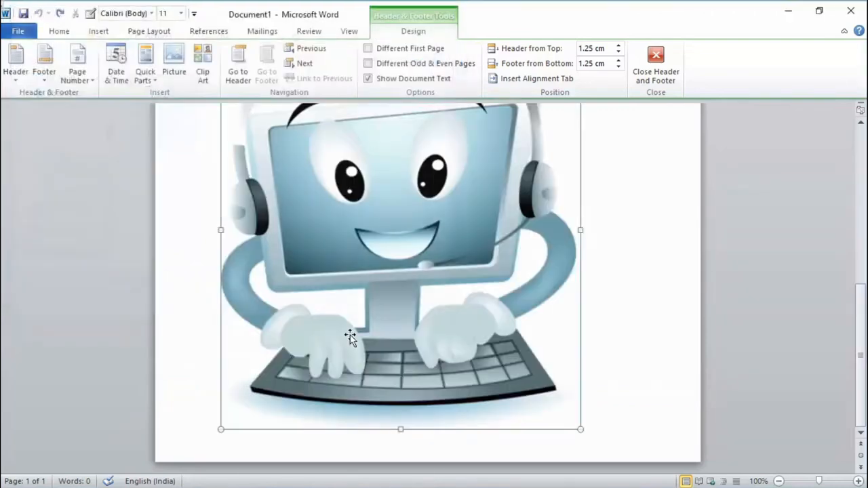
Shrink the footer picture proportionally to about 1.48 cm high and 1.33 cm wide, and return to the header and footer design options
left_click_drag(222, 129, 524, 485)
scroll(347, 362, "down", 3)
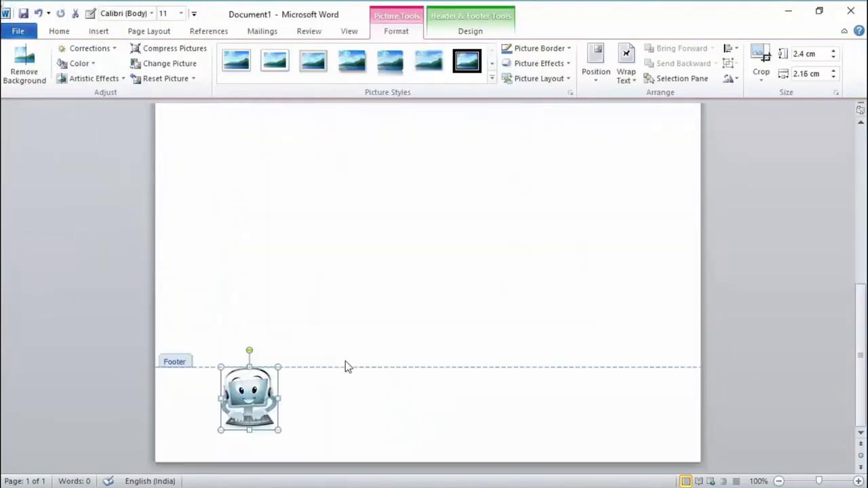
left_click_drag(229, 374, 251, 391)
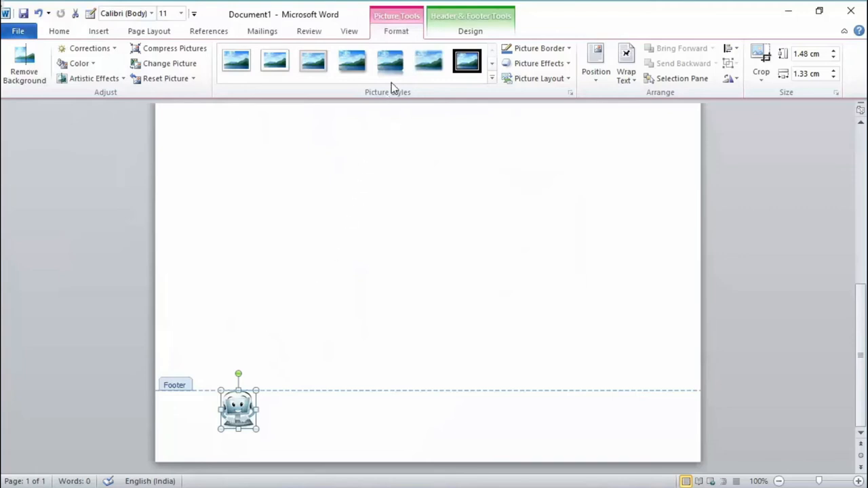
left_click(461, 34)
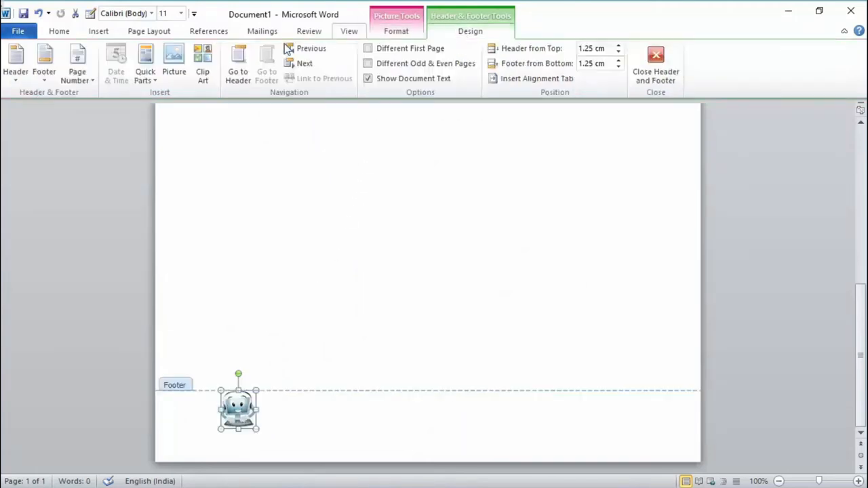
Save the selected footer picture to the footer gallery as a building block named "myfooter"
left_click(17, 76)
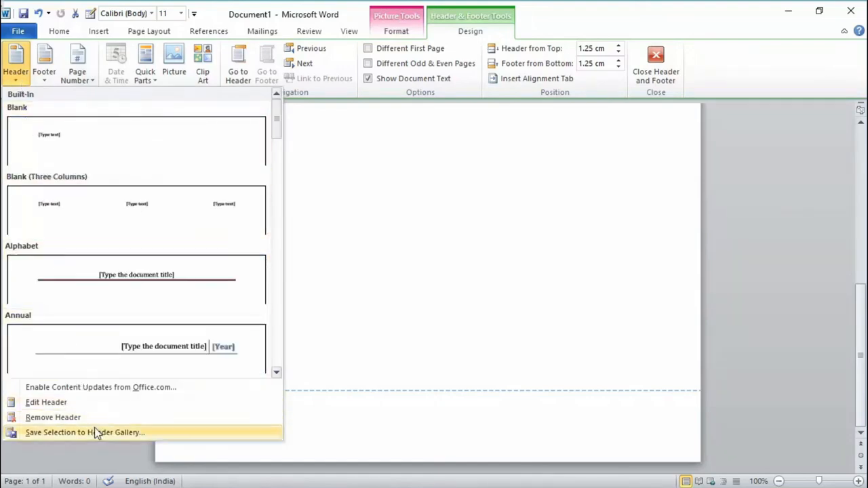
left_click(46, 74)
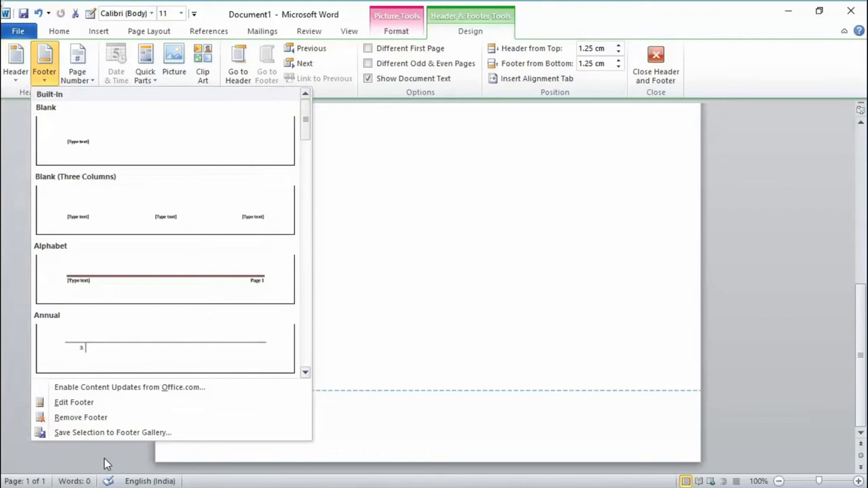
left_click(109, 433)
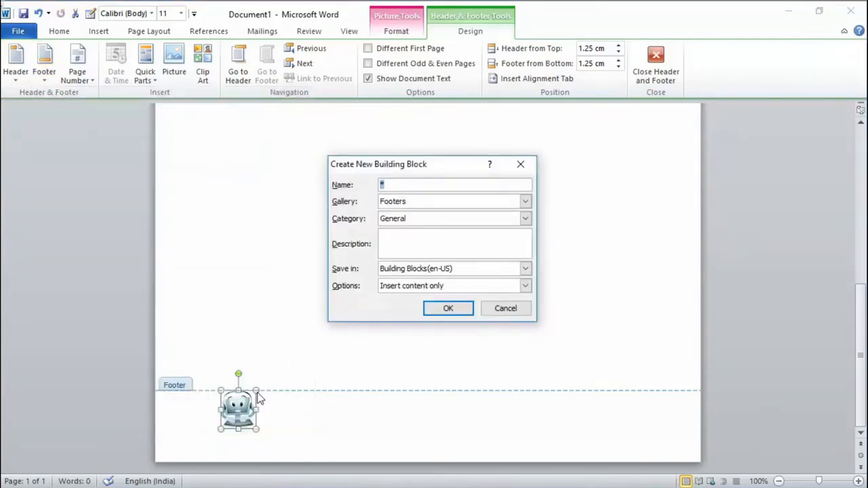
type("myfooter")
key("Return")
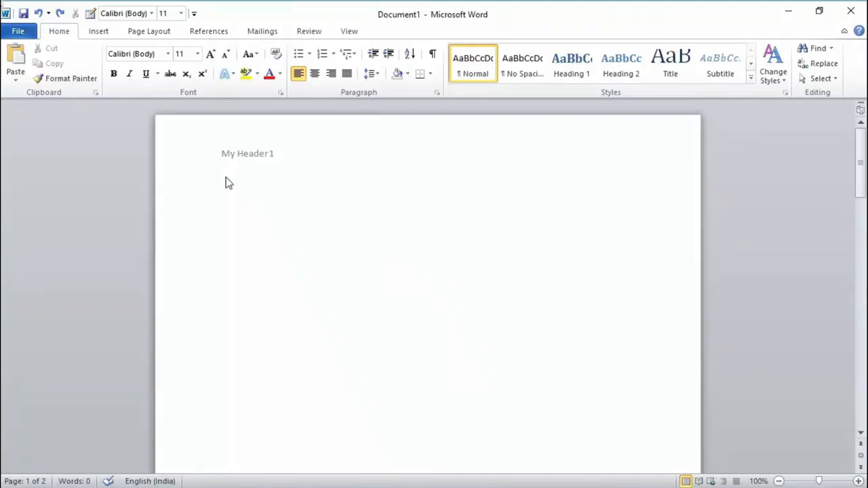
Enable a different first page for the header, enter "First Page" in it, and compare it with the second page's header
left_click(98, 31)
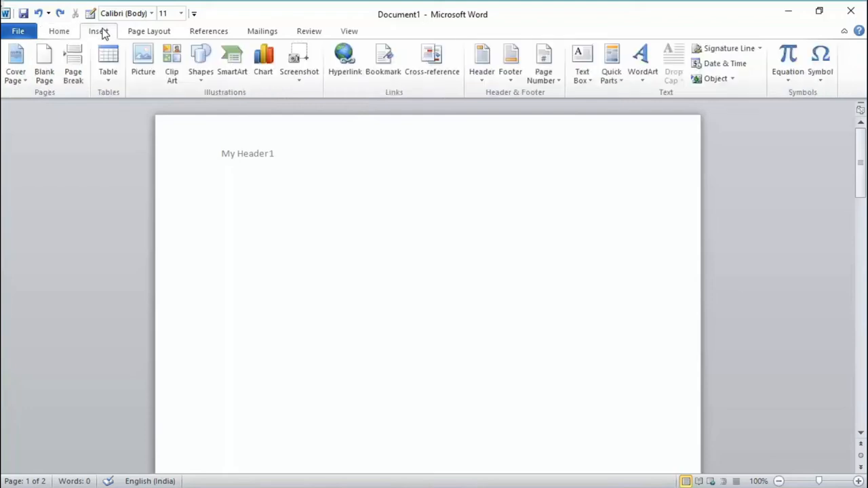
double_click(267, 155)
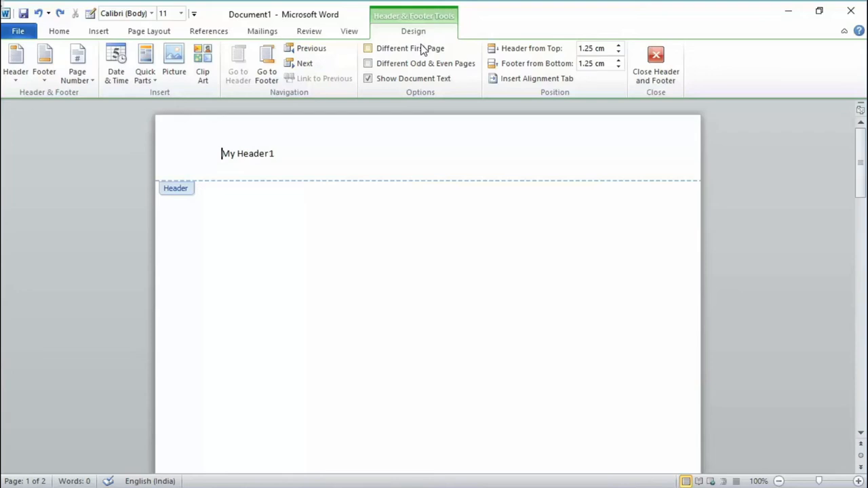
left_click(368, 49)
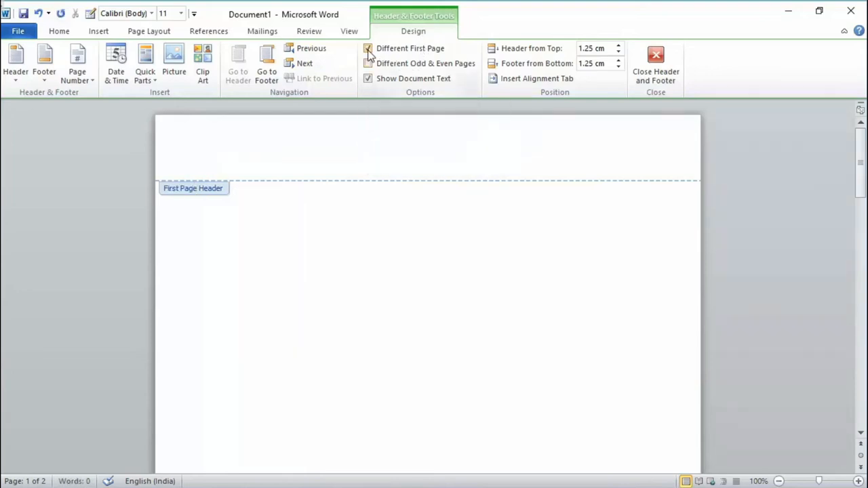
type("First Page")
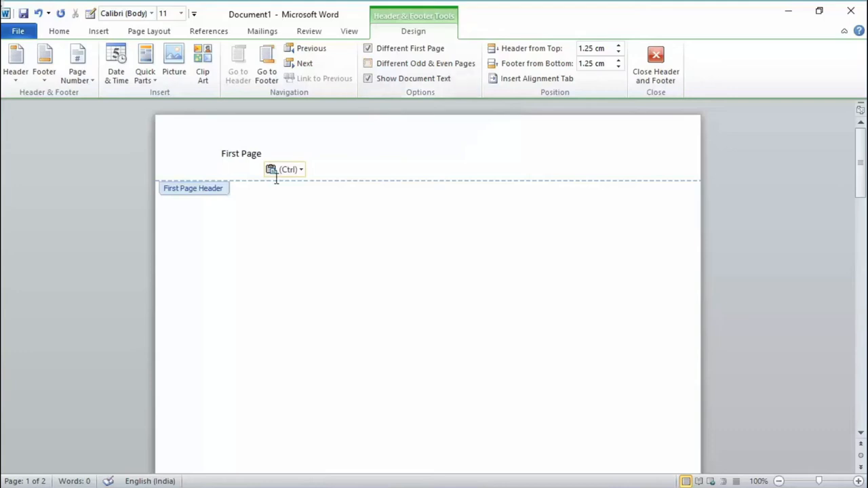
double_click(257, 230)
scroll(258, 223, "up", 12)
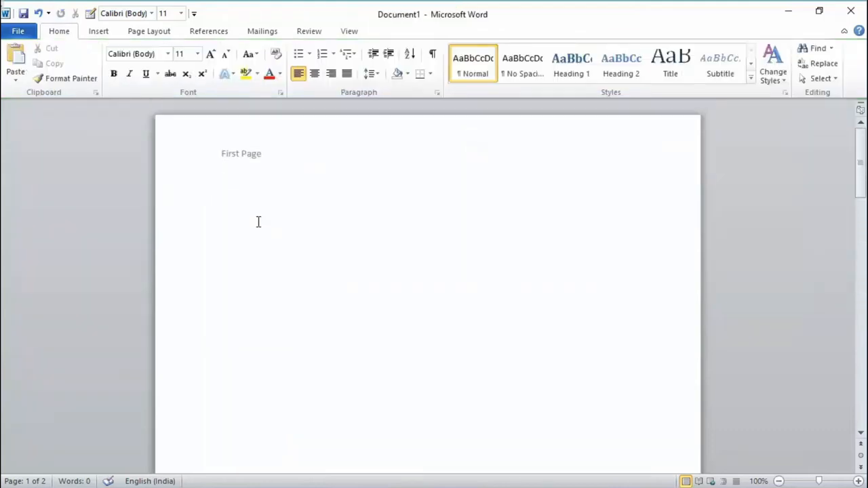
scroll(258, 222, "down", 18)
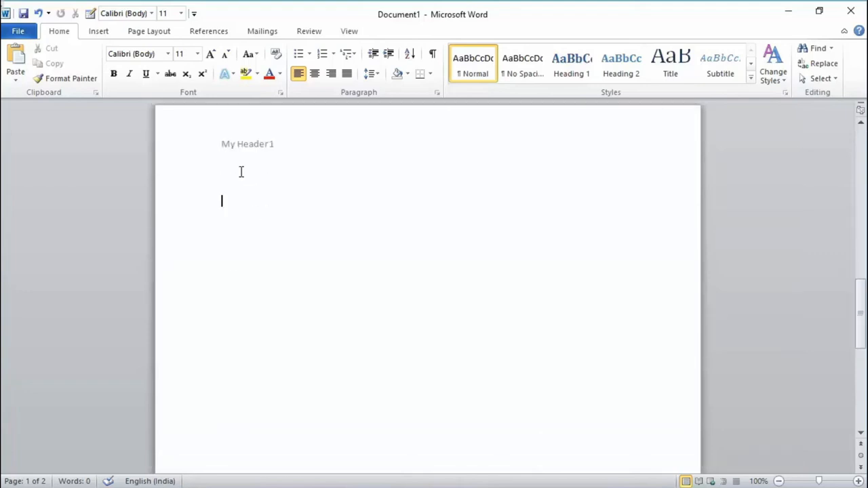
scroll(283, 183, "down", 15)
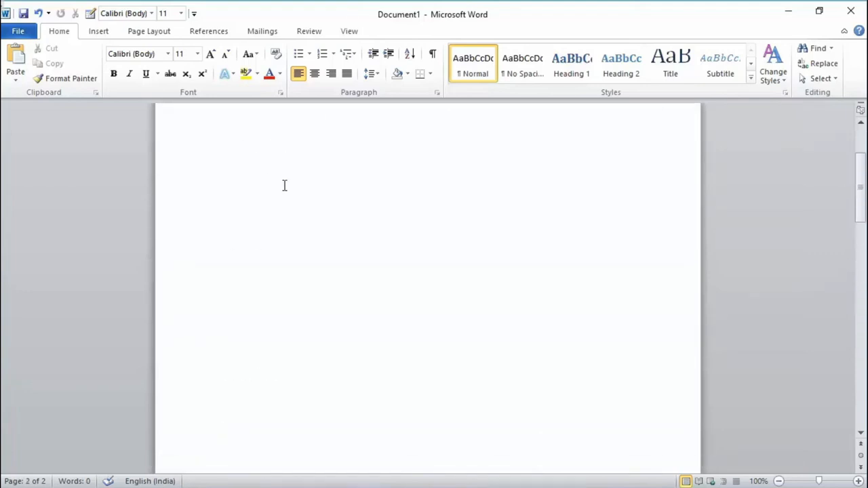
scroll(285, 185, "up", 15)
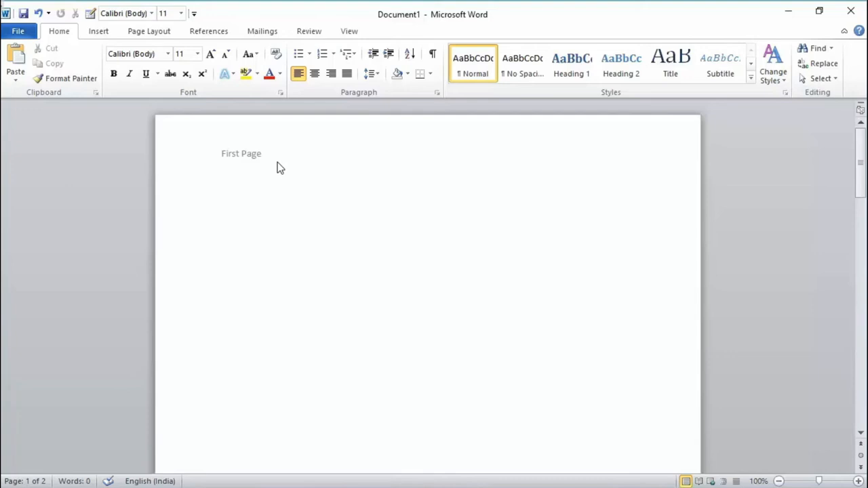
Copy and clear the first page's header text, compare both pages, and paste "First Page" back into the first page's header
double_click(239, 157)
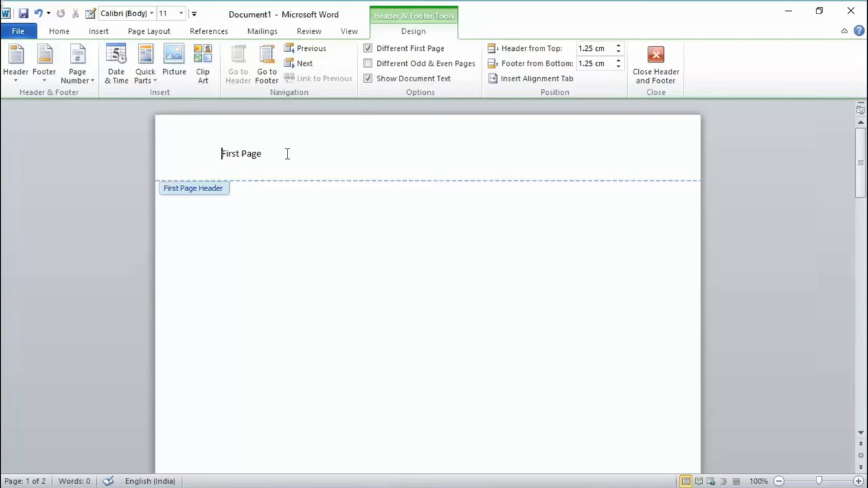
left_click_drag(287, 154, 166, 142)
key("ctrl+c")
key("Delete")
double_click(365, 285)
scroll(361, 289, "down", 3)
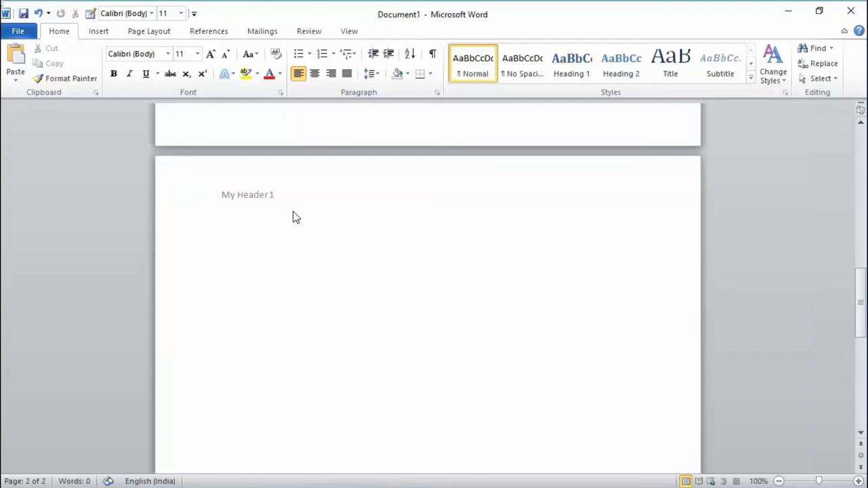
scroll(252, 208, "up", 1)
scroll(251, 208, "up", 15)
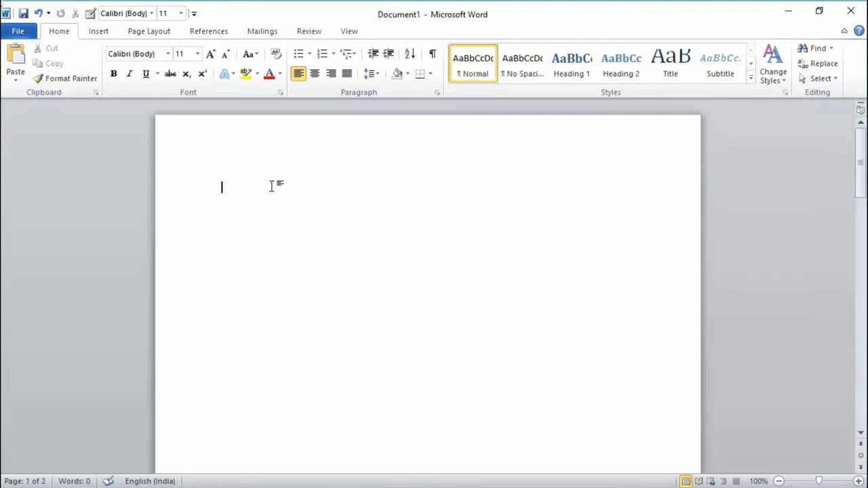
double_click(275, 161)
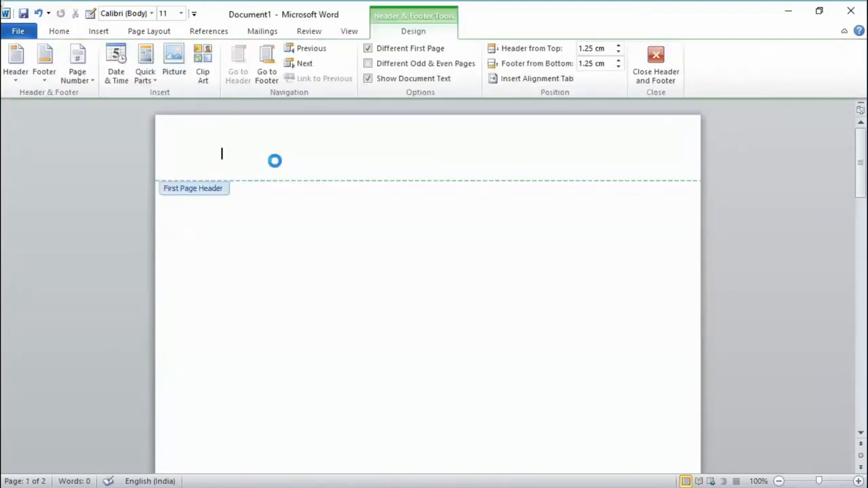
key("ctrl+v")
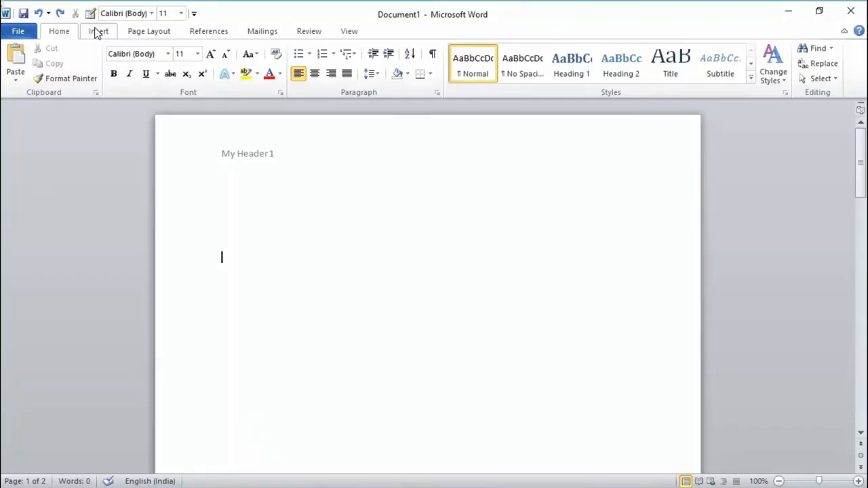
Open the "My Header1" header for editing and enable both different odd and even pages and a different first page
left_click(97, 32)
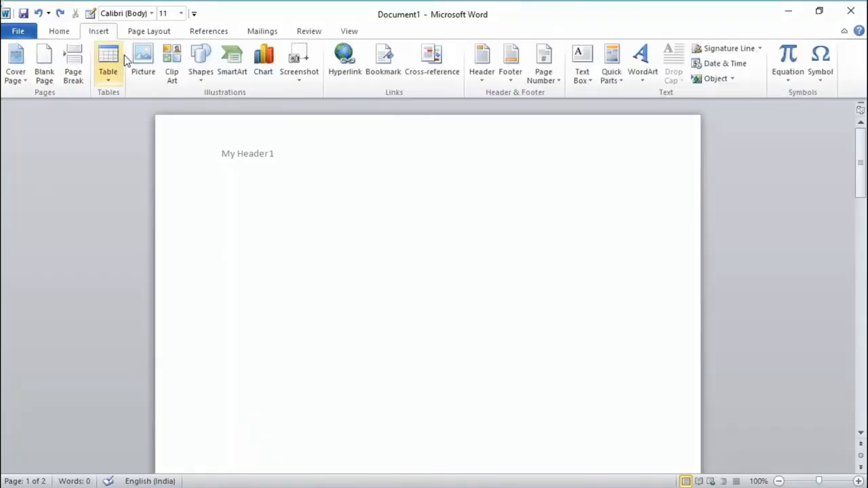
double_click(272, 154)
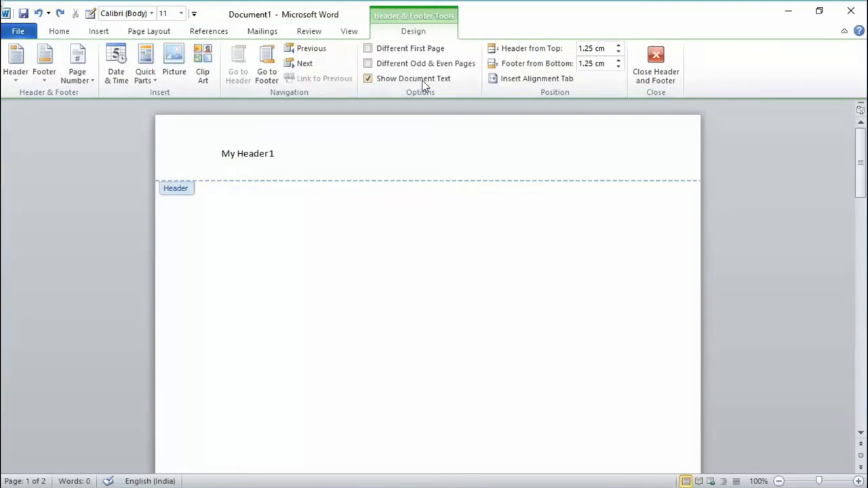
left_click(368, 64)
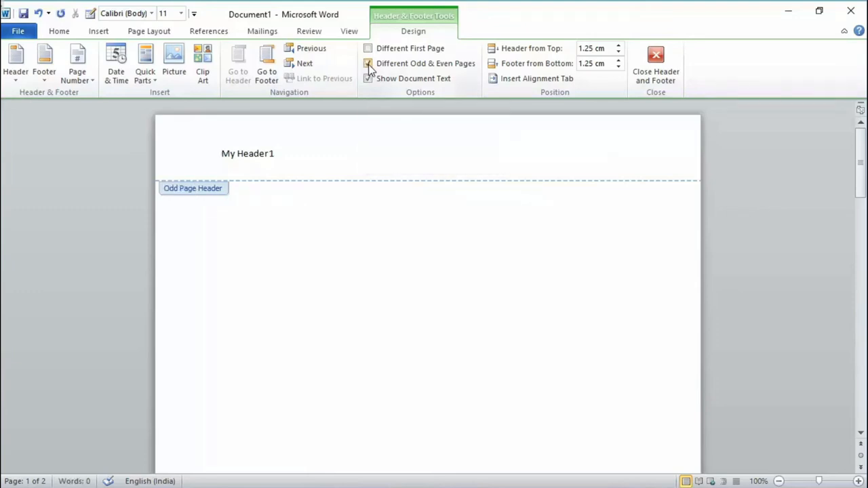
left_click(369, 51)
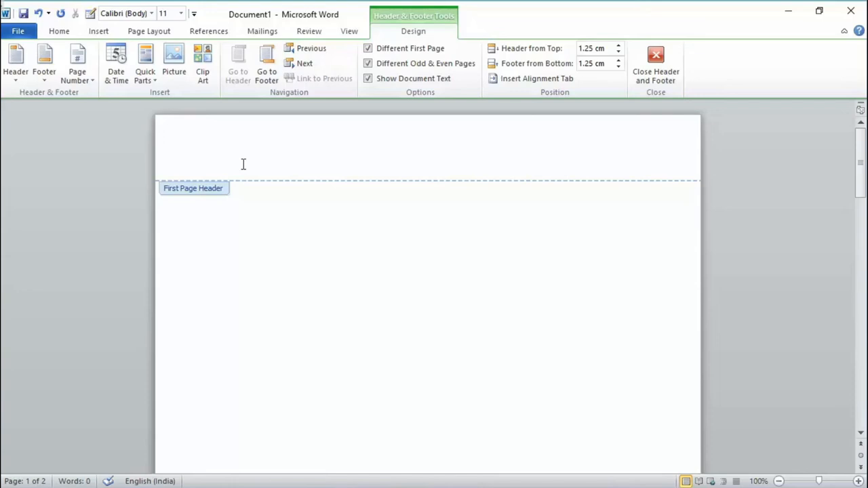
Paste "First Page" into the first page's header, delete it again, and return to the document body
key("ctrl+v")
left_click_drag(270, 156, 172, 152)
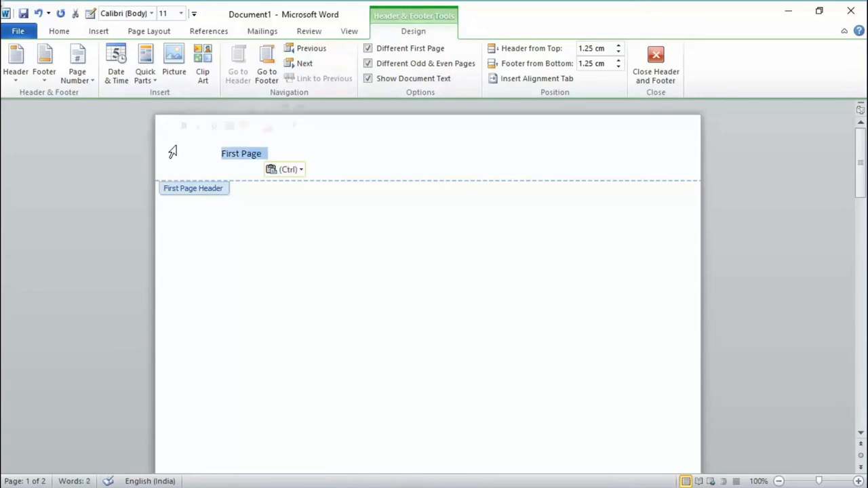
key("BackSpace")
double_click(320, 285)
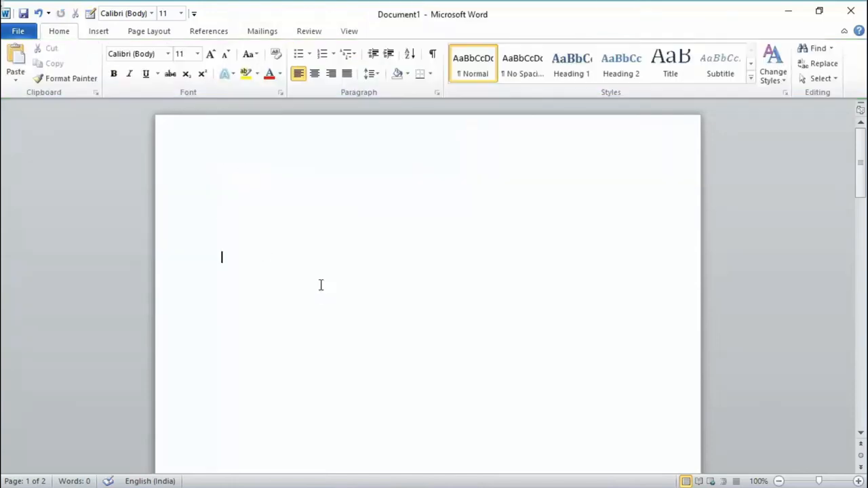
scroll(321, 285, "down", 10)
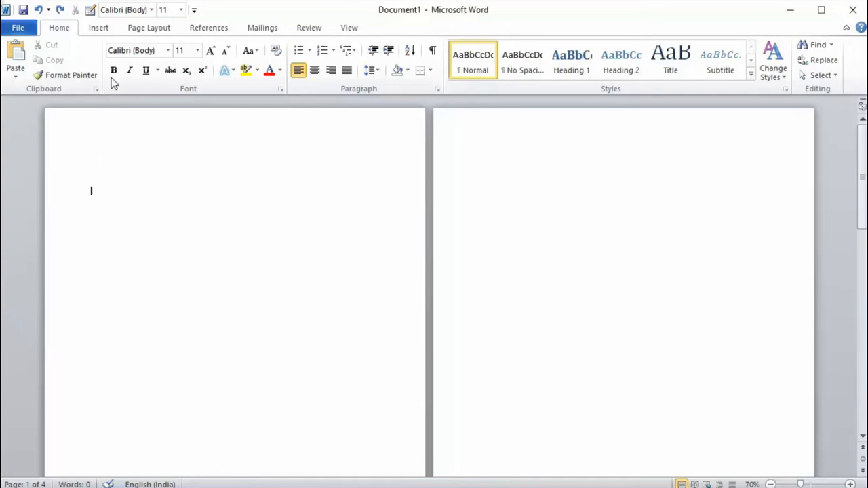
Insert the built-in Austere (Odd Page) header into the four-page document and check it across the pages
left_click(99, 31)
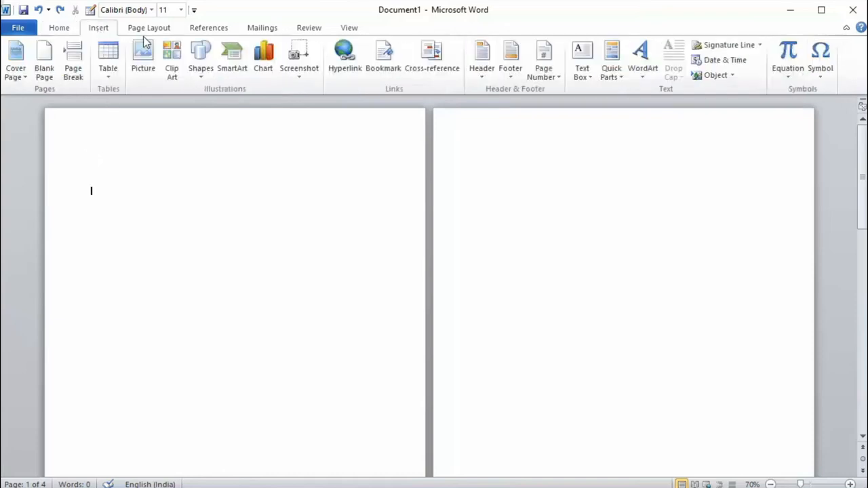
left_click(480, 73)
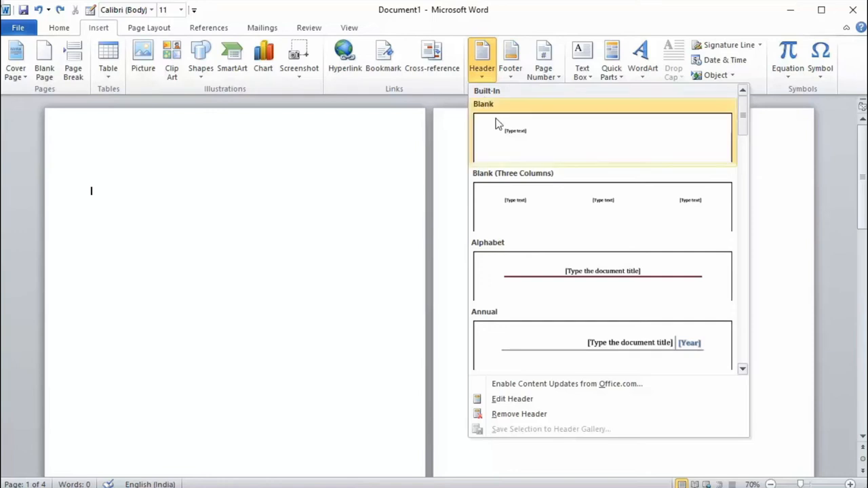
scroll(549, 310, "down", 3)
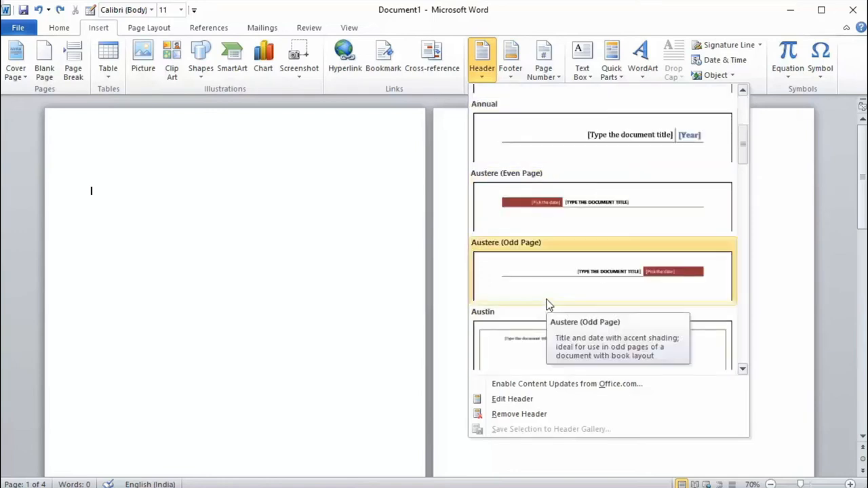
left_click(536, 256)
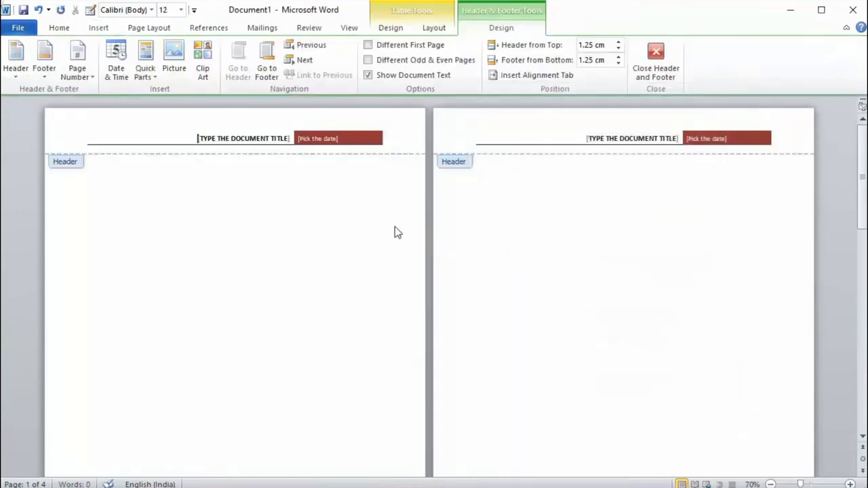
scroll(395, 229, "down", 1)
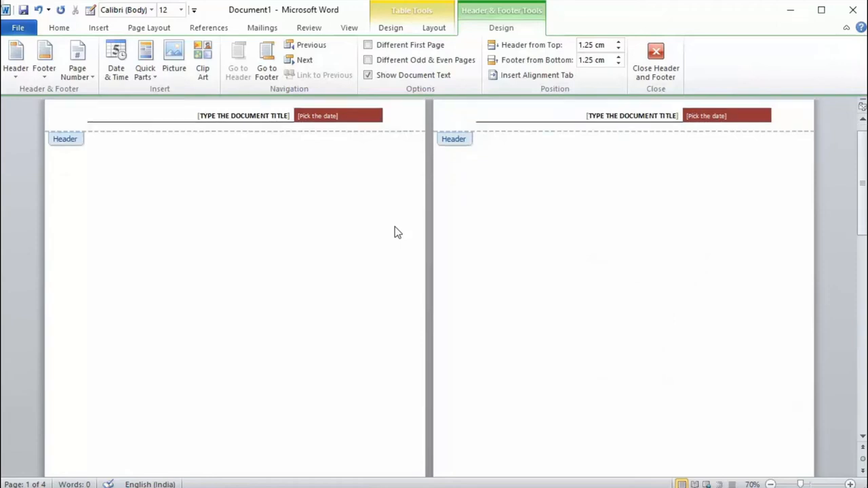
scroll(395, 227, "down", 1)
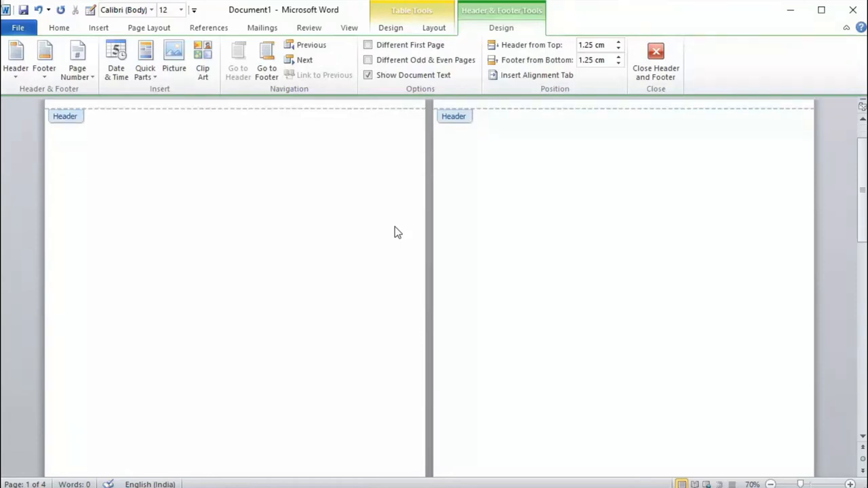
scroll(394, 227, "up", 2)
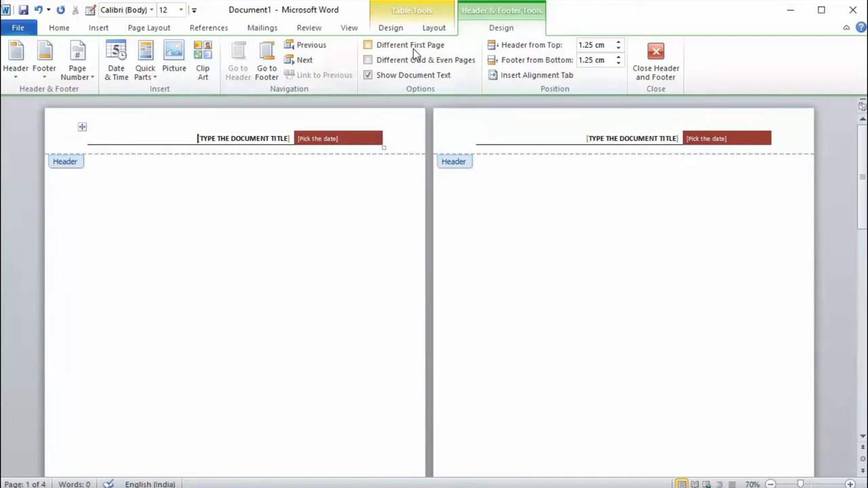
Enable different odd and even pages and insert the built-in Austere (Even Page) header into the even page header, checking it across all pages
left_click(395, 63)
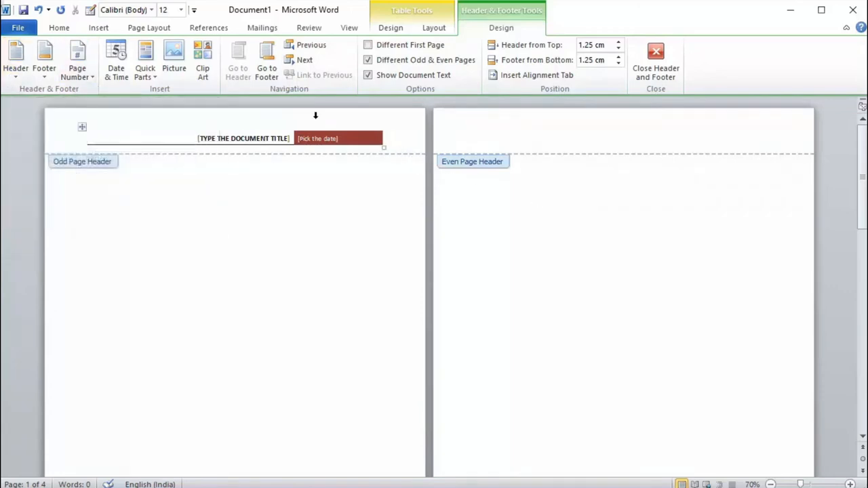
left_click(298, 60)
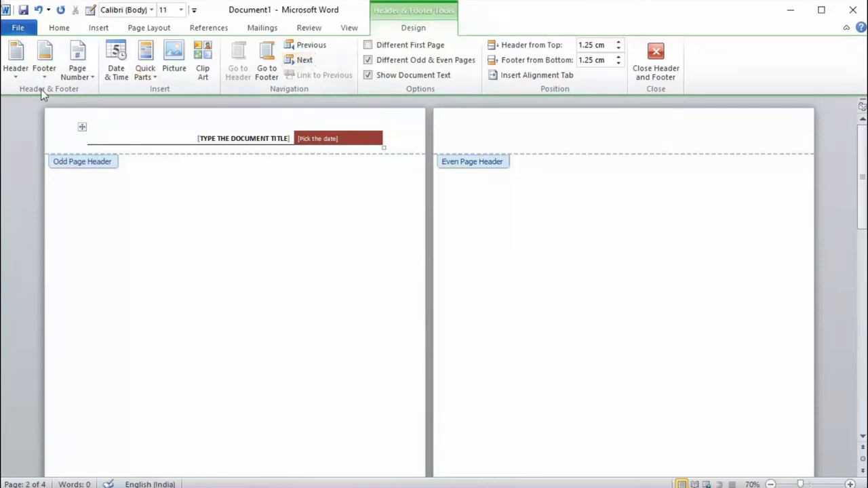
left_click(14, 72)
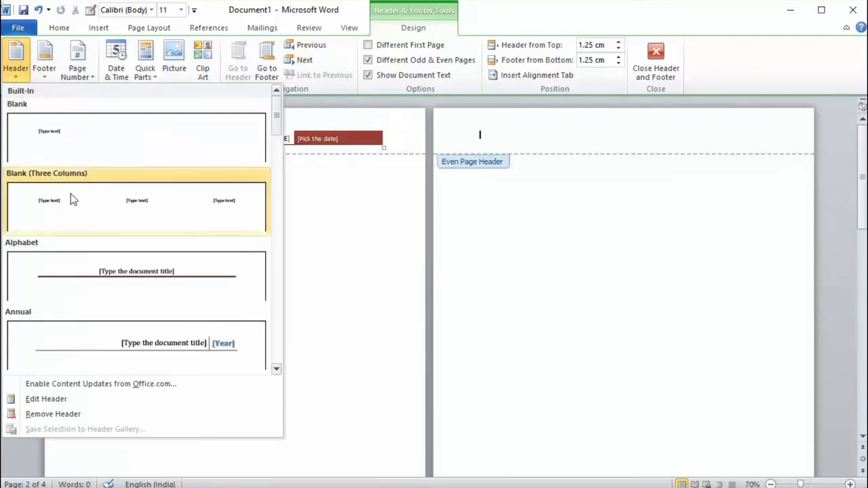
scroll(88, 261, "down", 3)
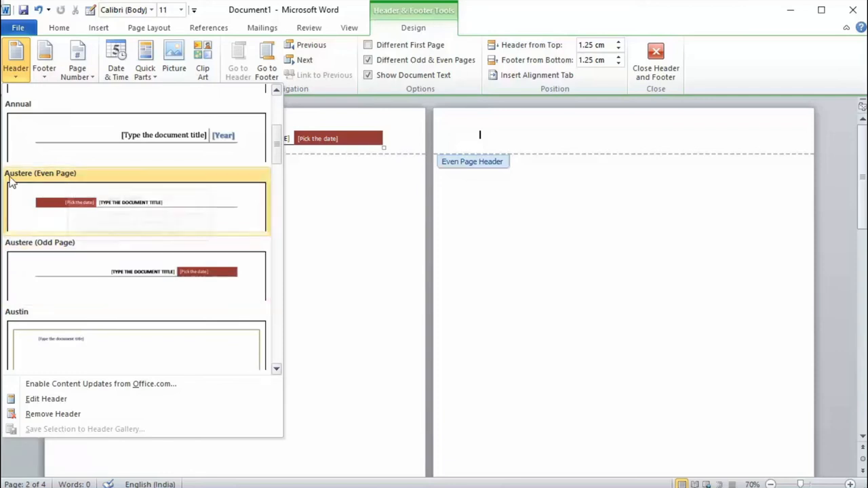
left_click(90, 202)
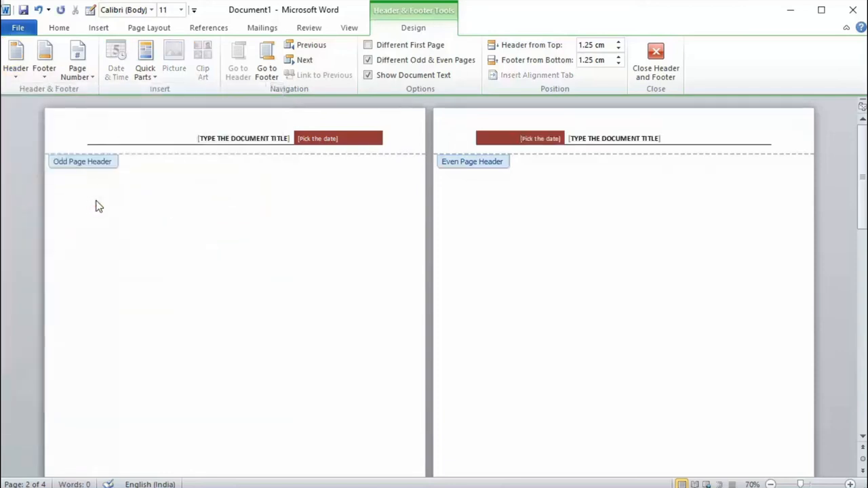
scroll(246, 286, "down", 8)
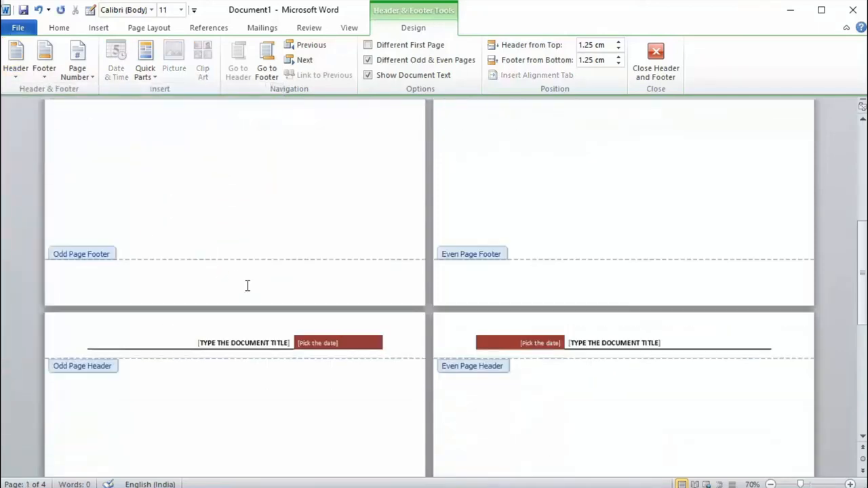
scroll(247, 283, "down", 2)
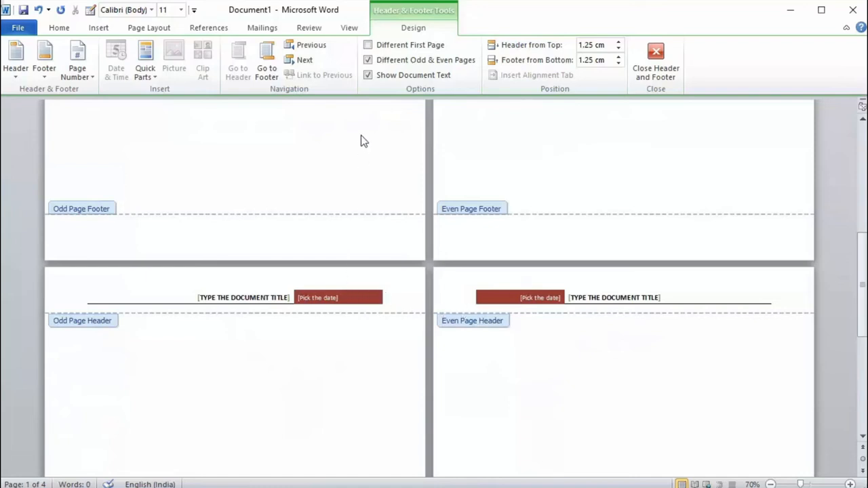
Set the document title in the third page's header to "THIRD PAGE", return to the document body and check the headers on the pages
left_click(263, 305)
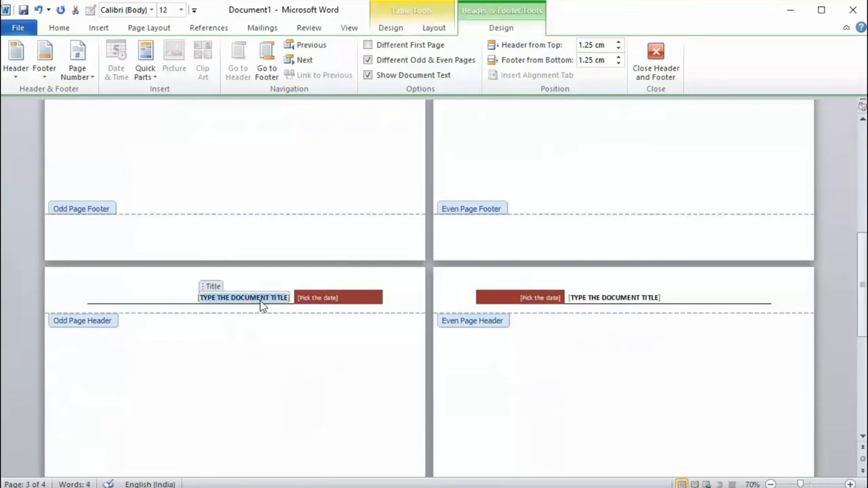
type("THIRD PAGE")
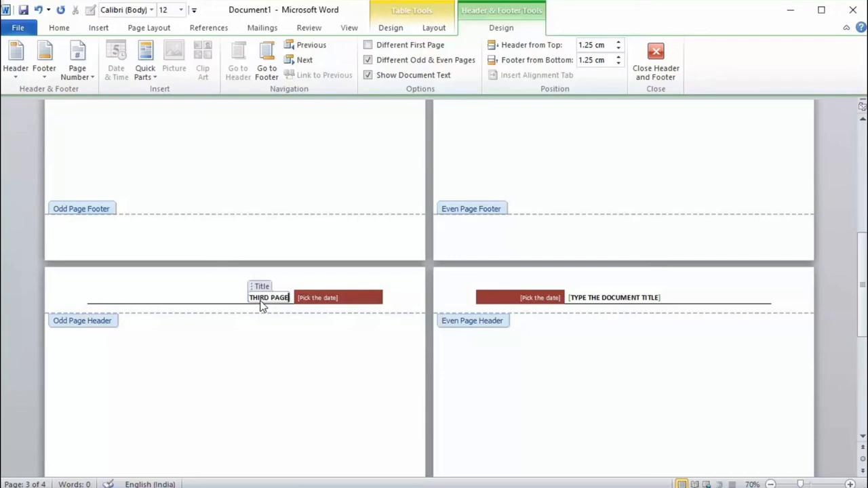
double_click(304, 342)
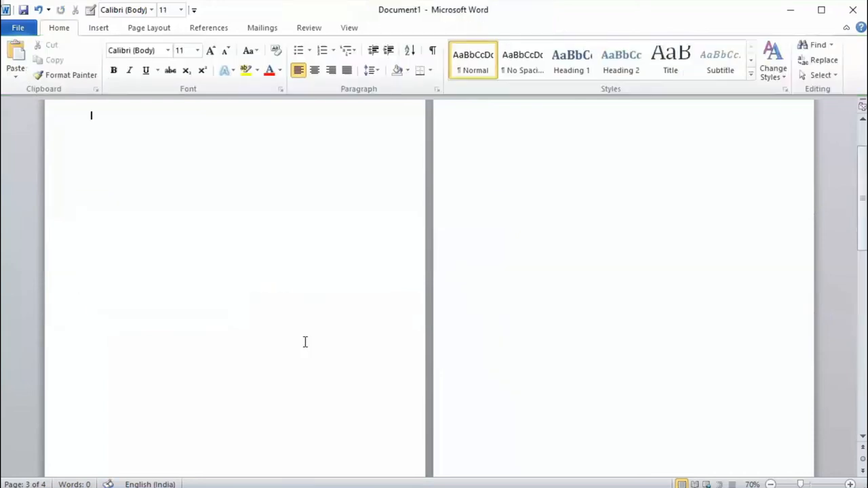
scroll(305, 342, "up", 3)
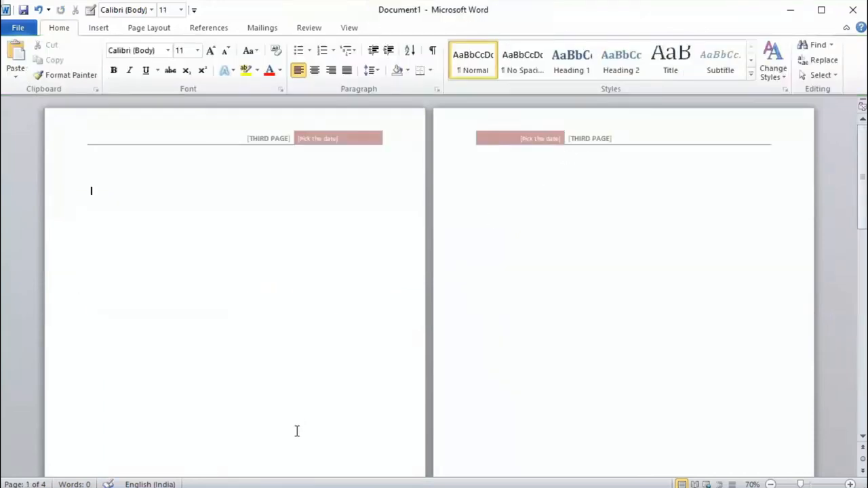
scroll(296, 430, "down", 9)
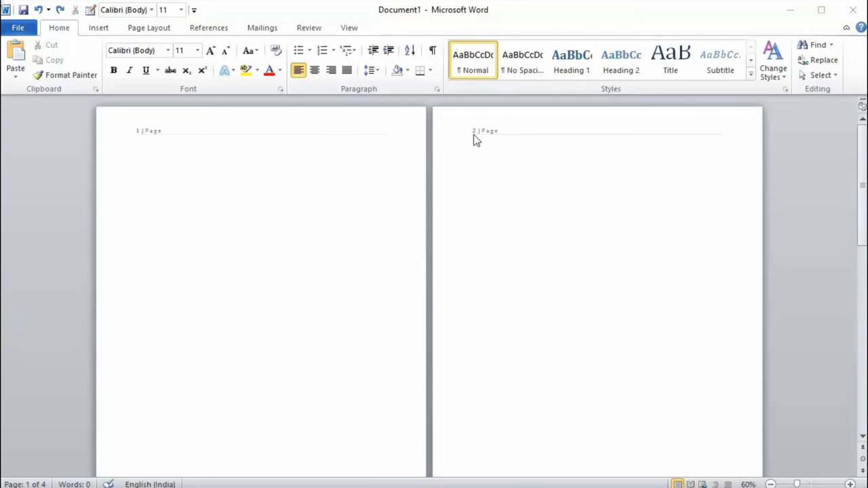
Review the page-number headers across the four pages, and enable different odd and even pages from the first page's header
scroll(490, 183, "down", 6)
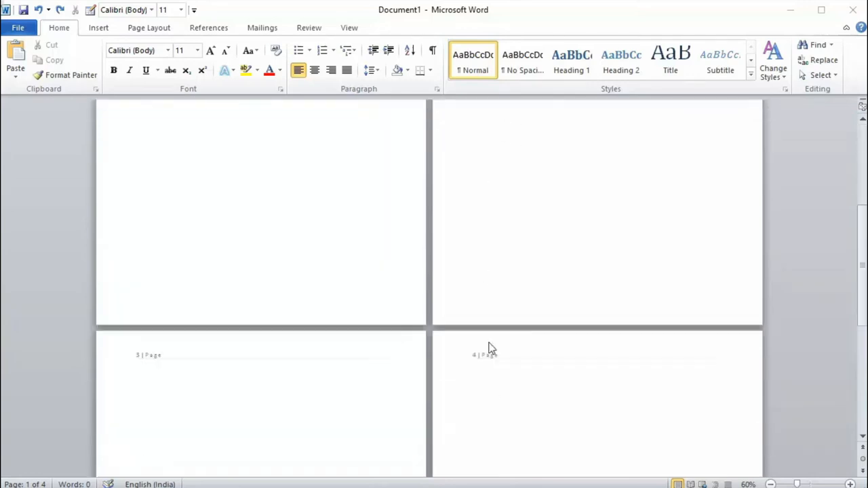
scroll(472, 327, "up", 6)
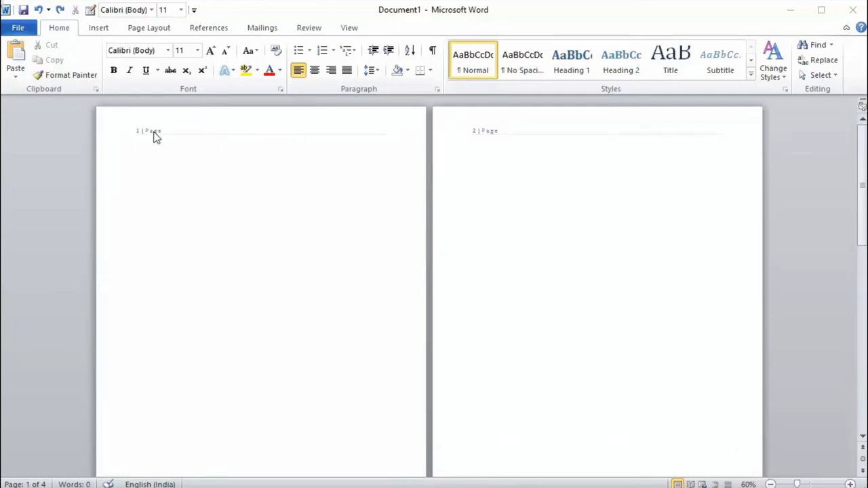
double_click(155, 132)
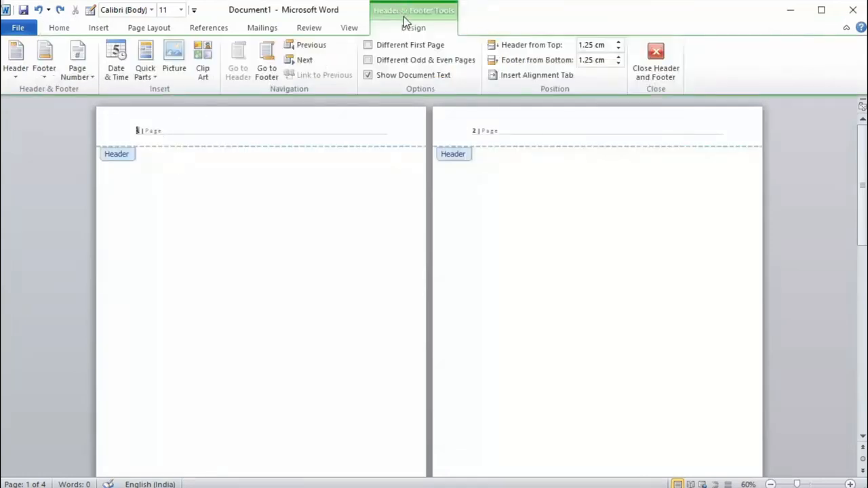
left_click(368, 60)
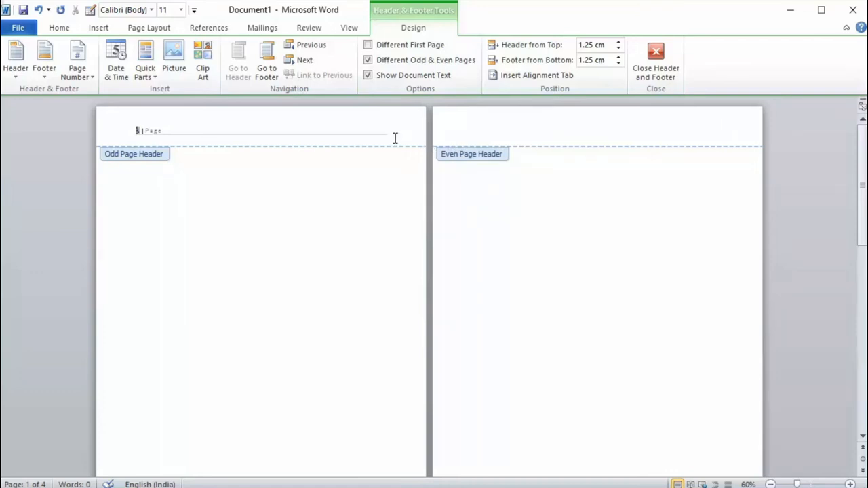
left_click(16, 76)
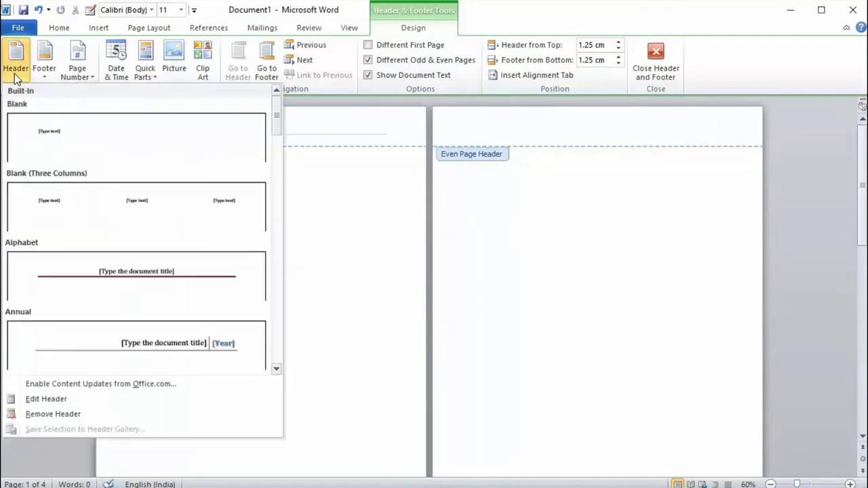
left_click(16, 76)
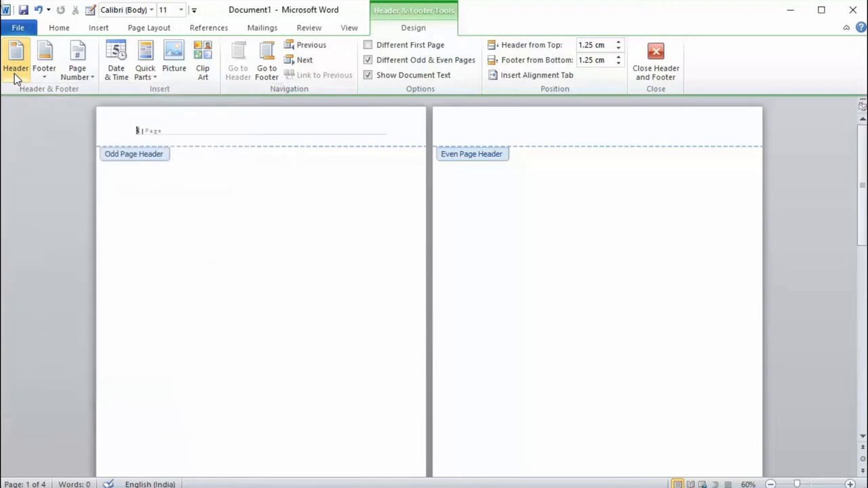
Paste "Different" into the second page's even page header and return to the document body
left_click(312, 62)
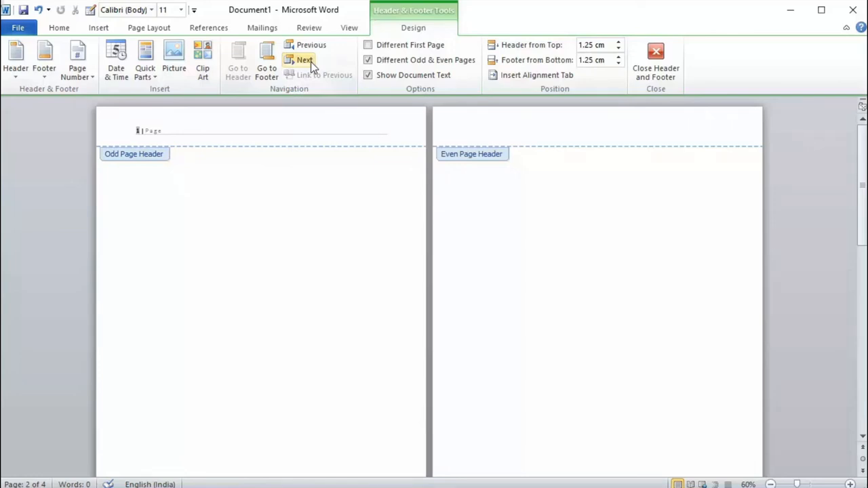
type("Different")
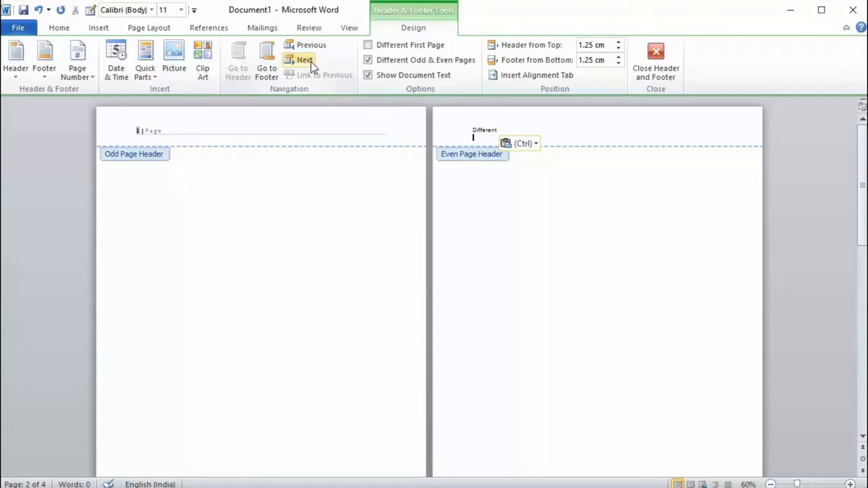
double_click(479, 266)
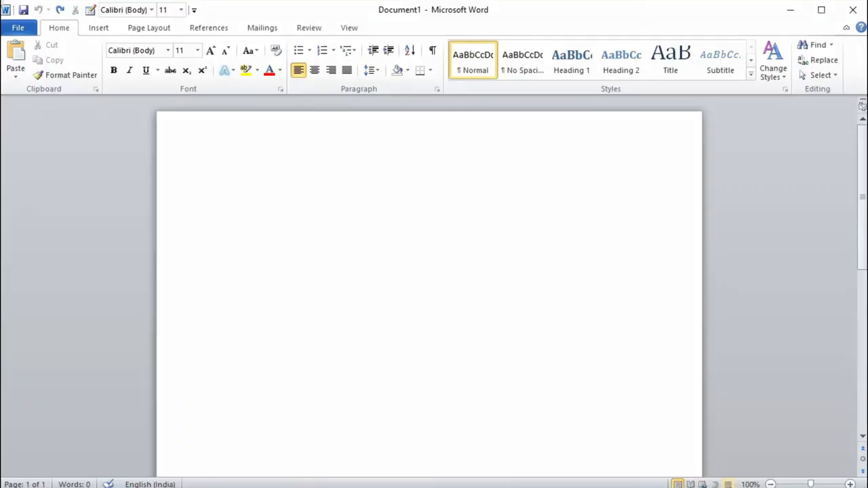
Switch the blank document to Draft view and use Go To to look for the next section
left_click(727, 485)
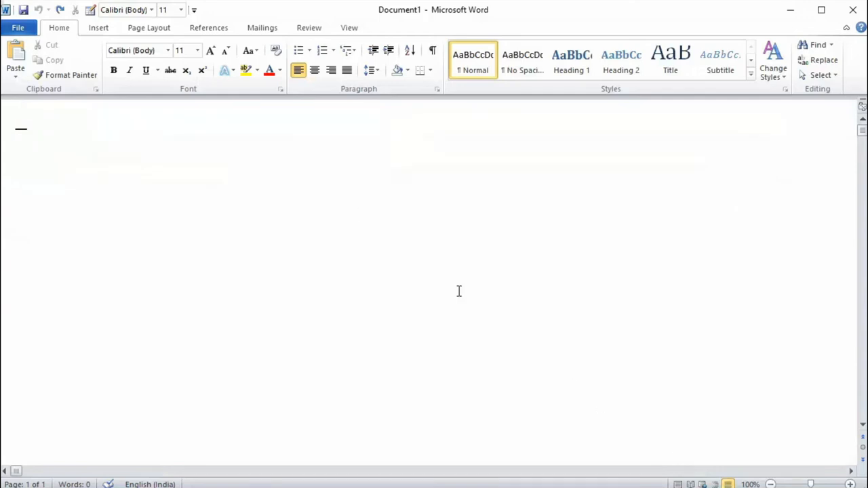
left_click(831, 45)
left_click(817, 91)
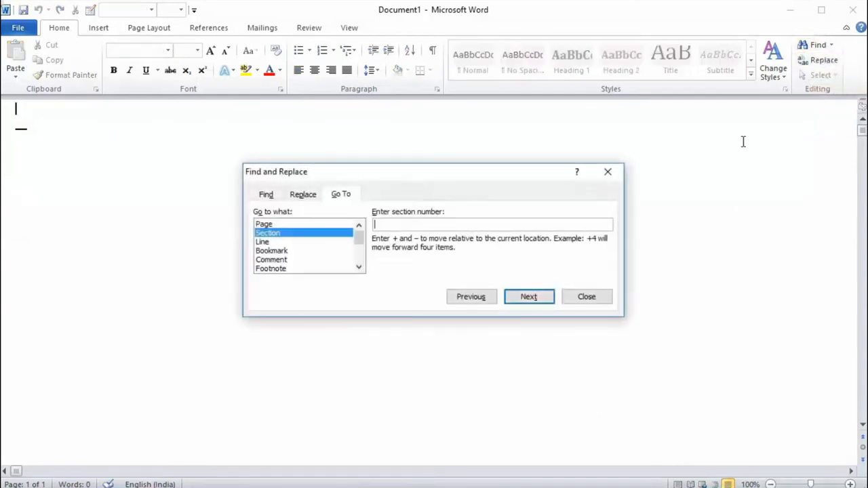
left_click(535, 299)
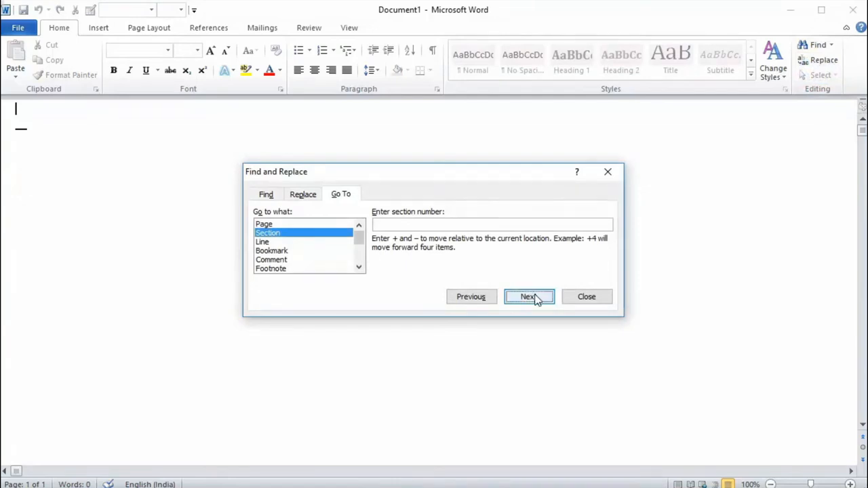
left_click(609, 302)
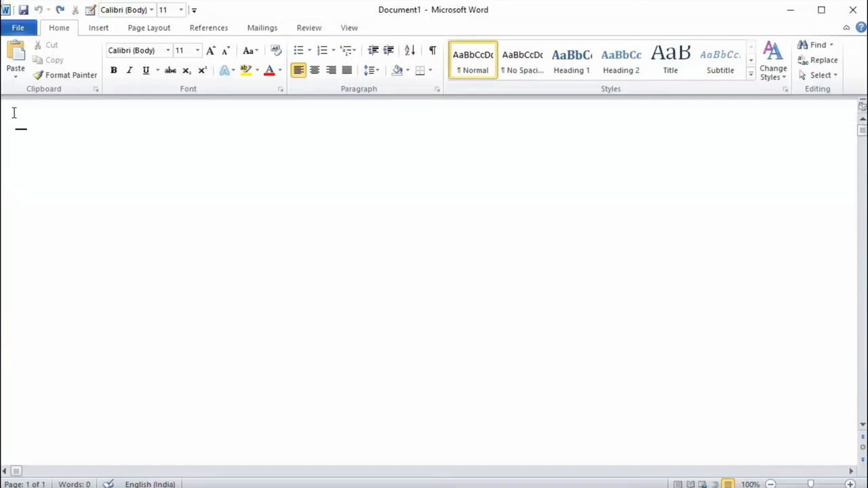
Insert two Next Page section breaks one after the other in the blank document
left_click(153, 33)
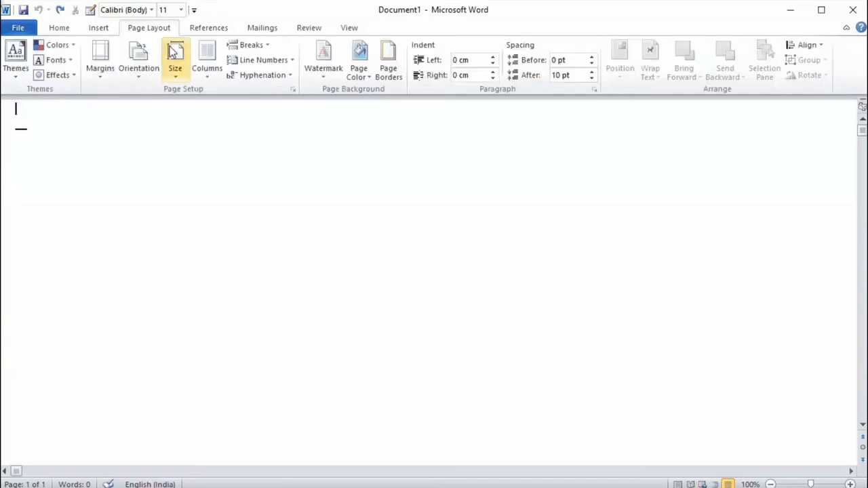
left_click(270, 45)
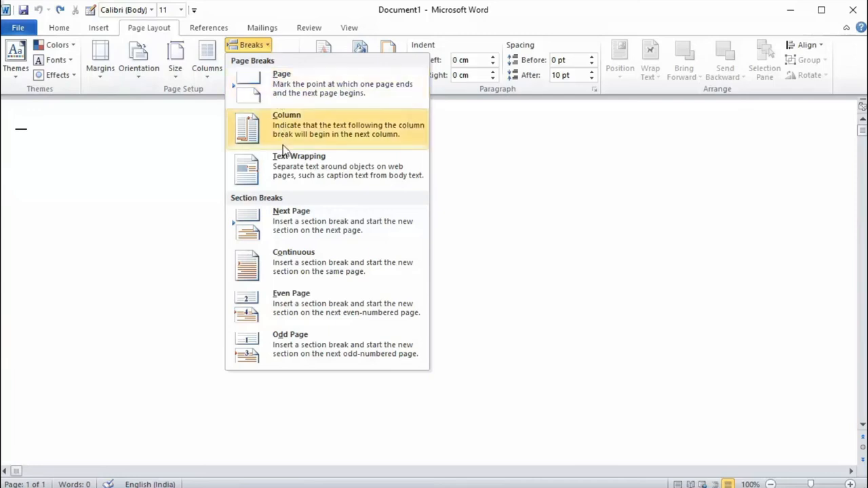
left_click(293, 229)
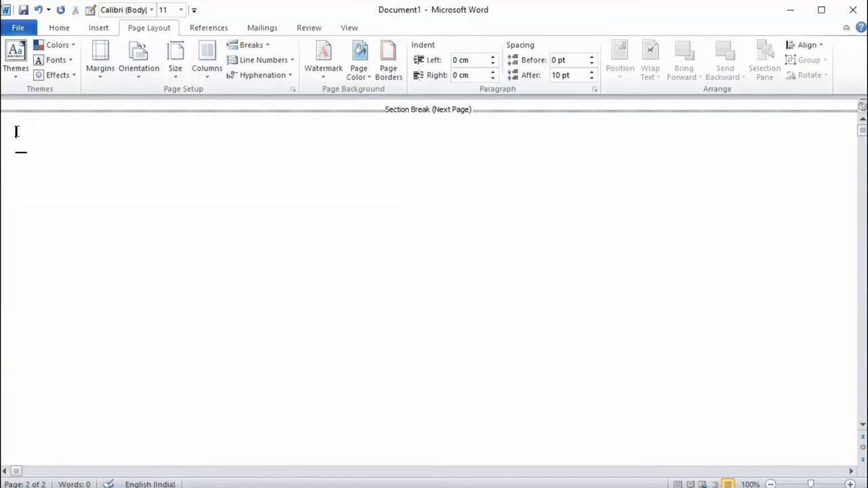
scroll(34, 208, "down", 1)
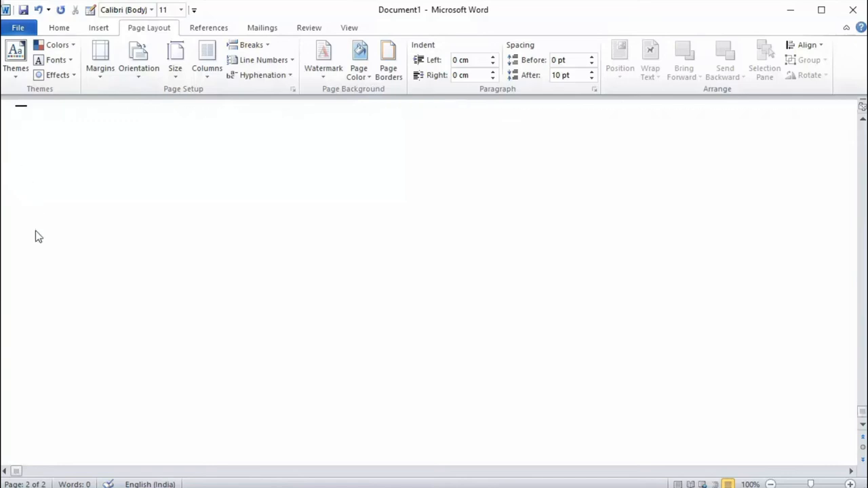
scroll(36, 232, "up", 1)
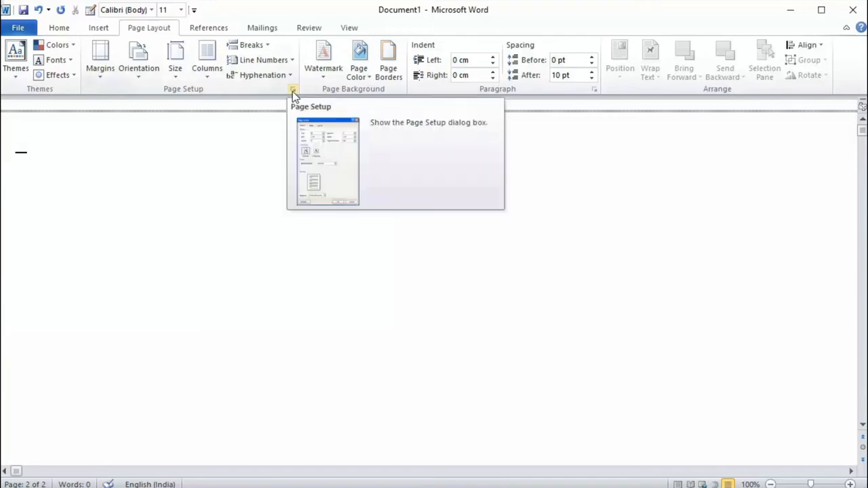
left_click(269, 47)
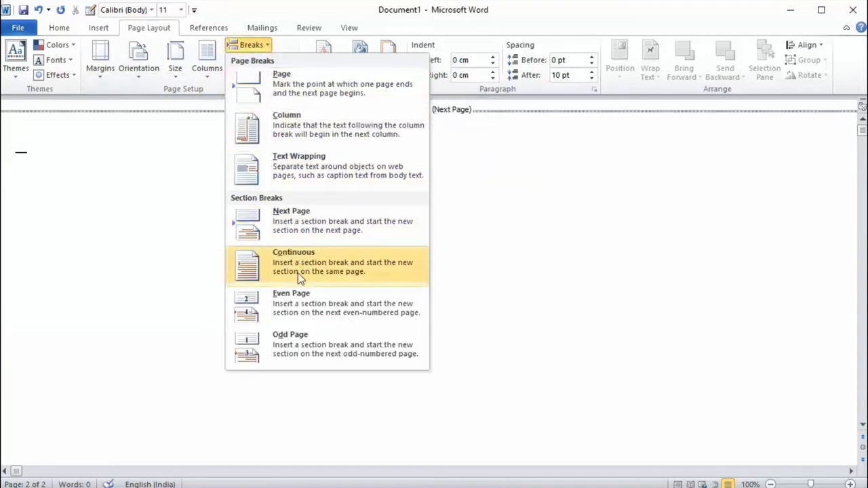
left_click(307, 231)
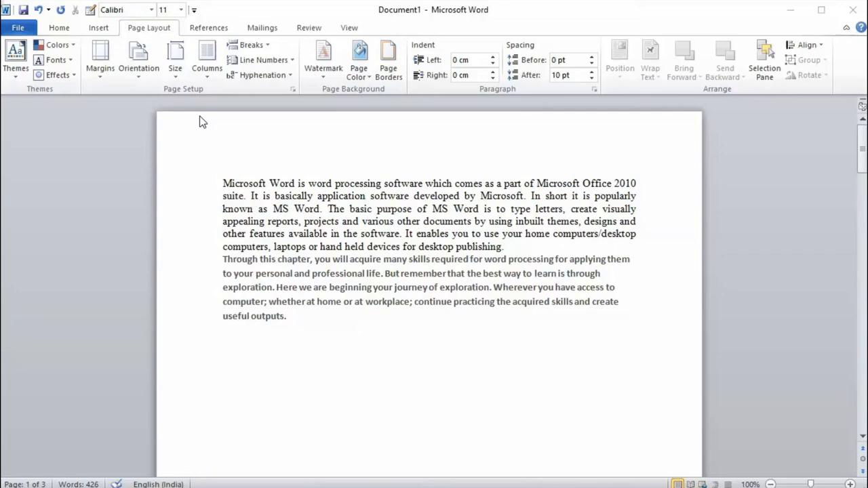
Open the headers for editing, go back to the Section 1 header and enter "New header" there
left_click(227, 187)
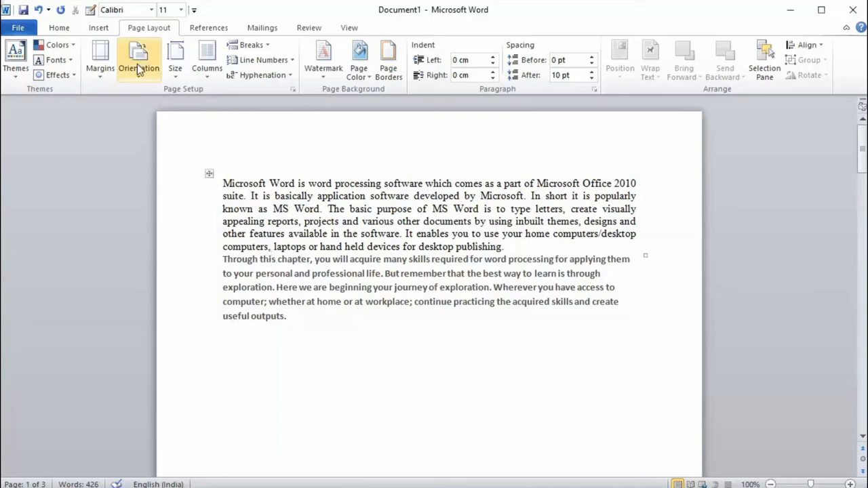
left_click(110, 30)
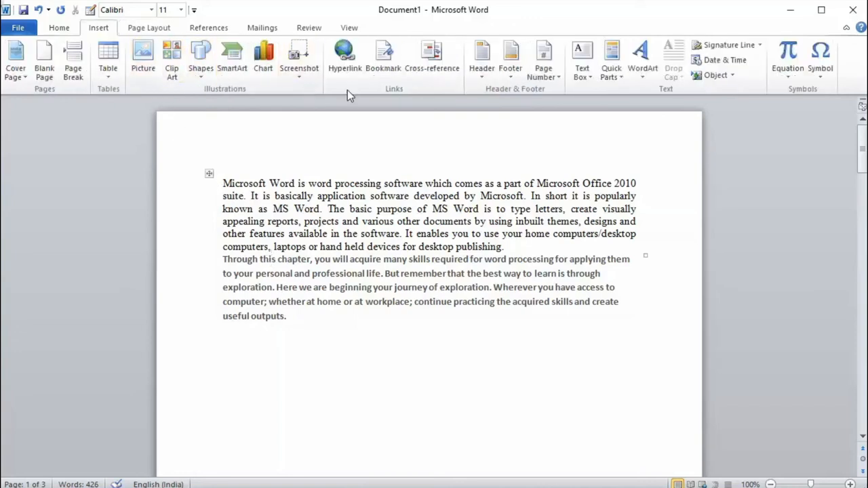
left_click(473, 74)
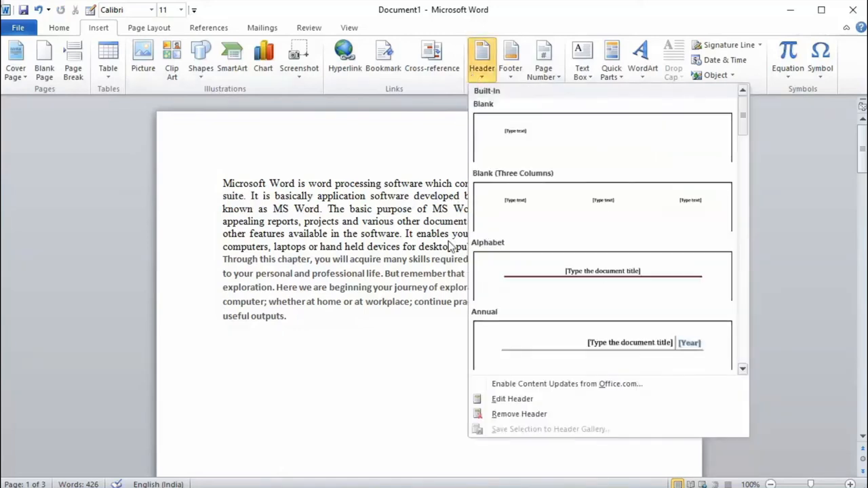
left_click(511, 399)
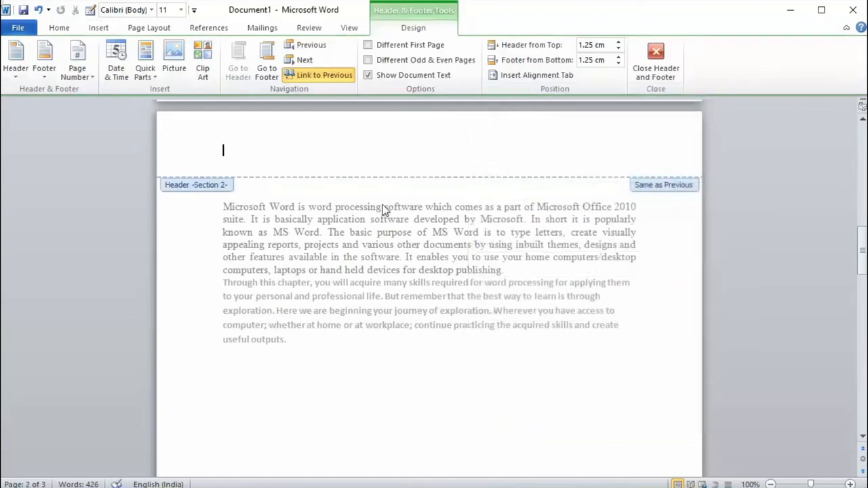
left_click(305, 46)
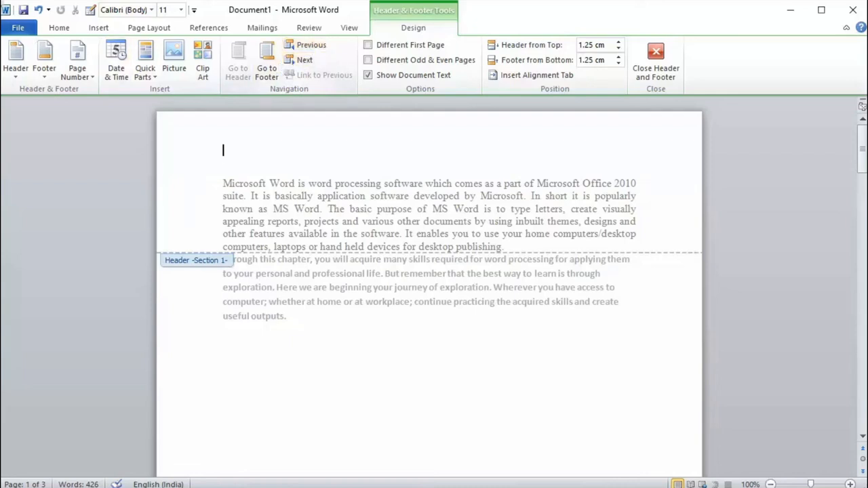
type("New header")
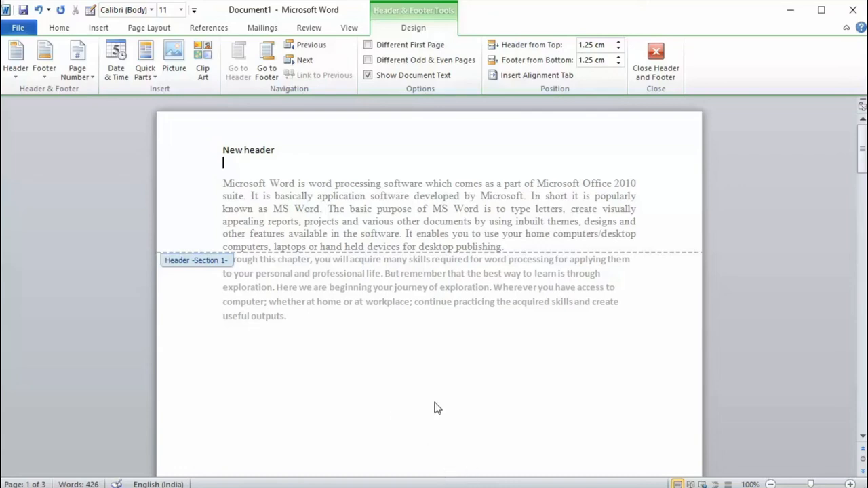
Unlink the Section 2 header from the previous section and replace "New" in it with "Header to"
left_click(307, 59)
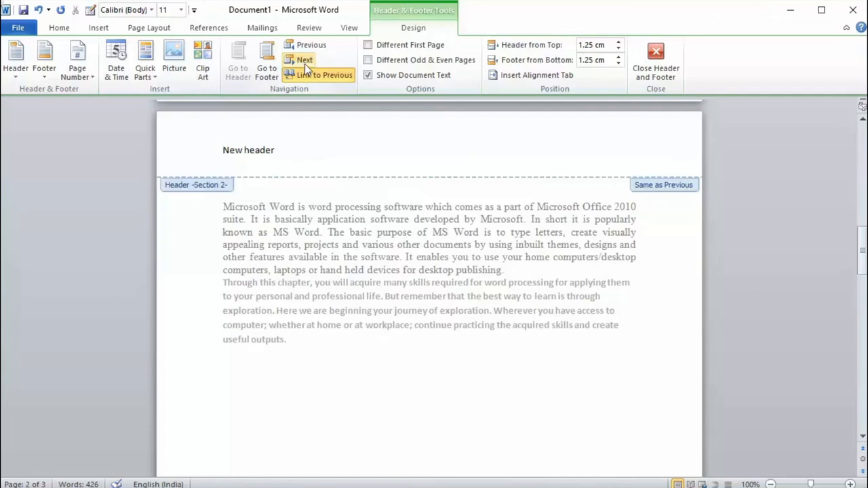
left_click(311, 75)
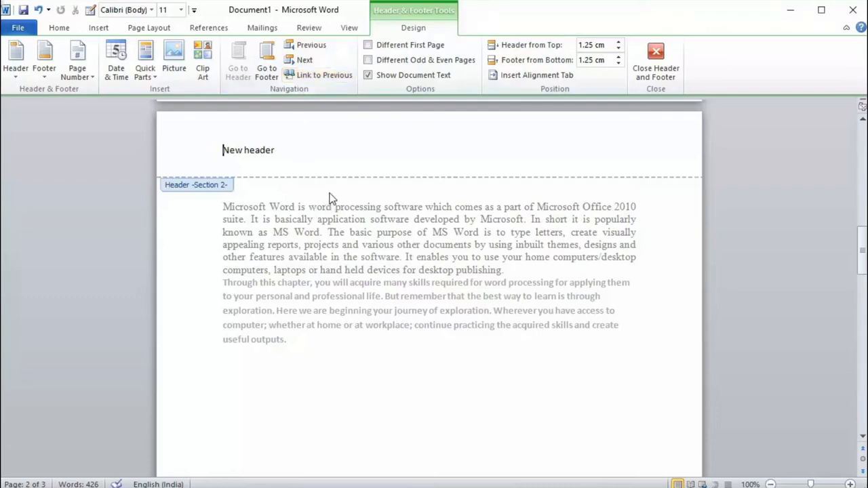
left_click_drag(246, 152, 208, 143)
type("Hea")
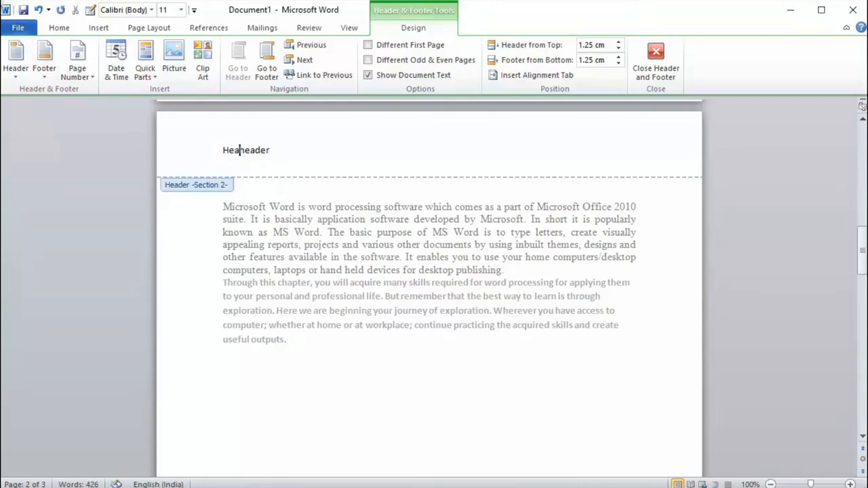
type("der to")
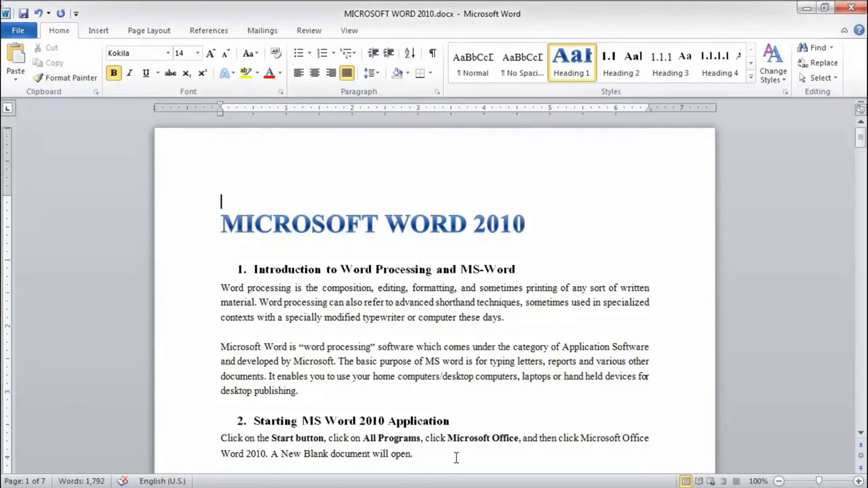
Open the first page's footer in MICROSOFT WORD 2010.docx for editing
left_click(228, 202)
scroll(227, 277, "down", 10)
left_click(304, 276)
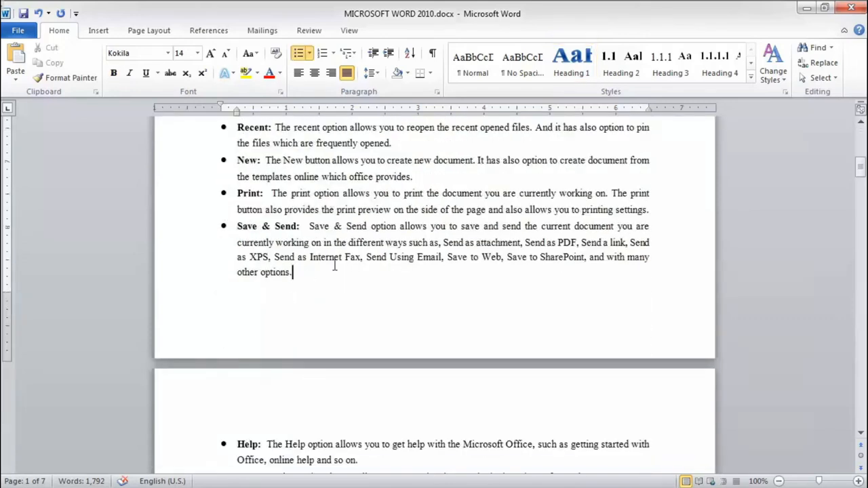
double_click(290, 304)
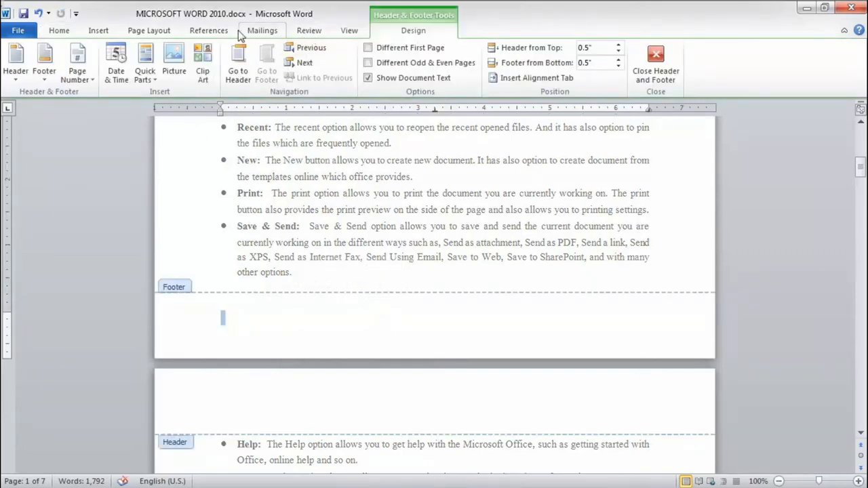
Insert a FileName field in Uppercase format with the path added into the footer, and return to the document body
left_click(100, 31)
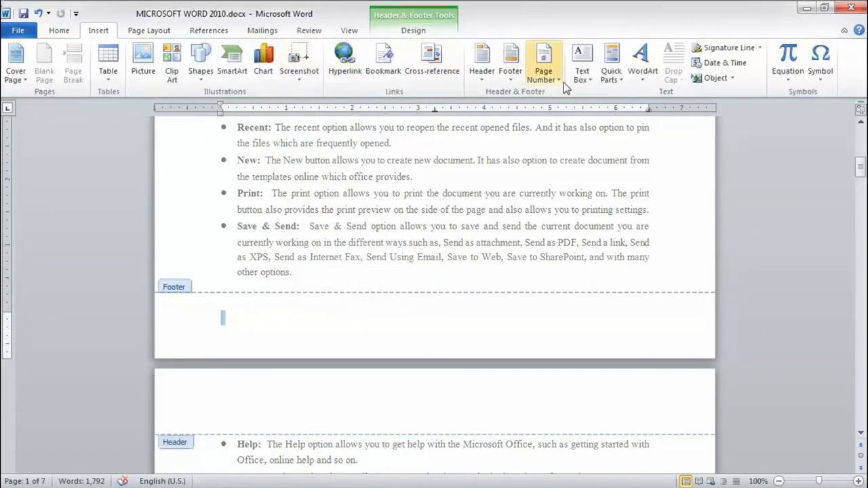
left_click(612, 75)
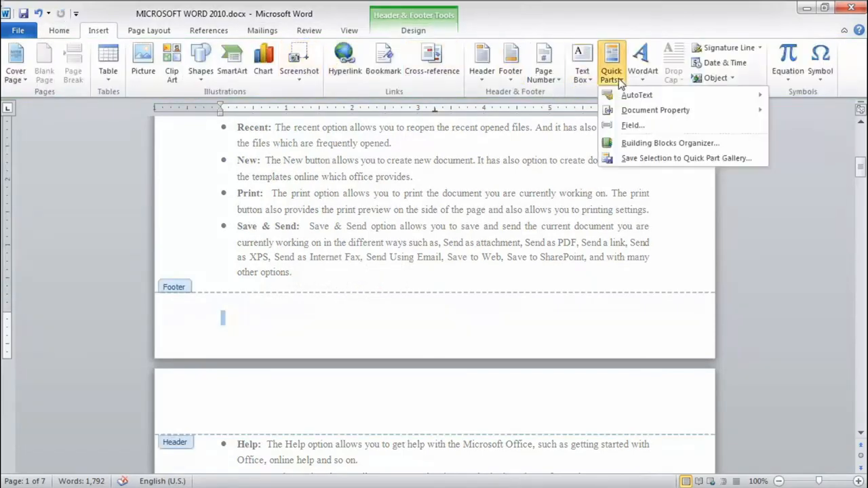
left_click(629, 125)
left_click_drag(335, 205, 334, 230)
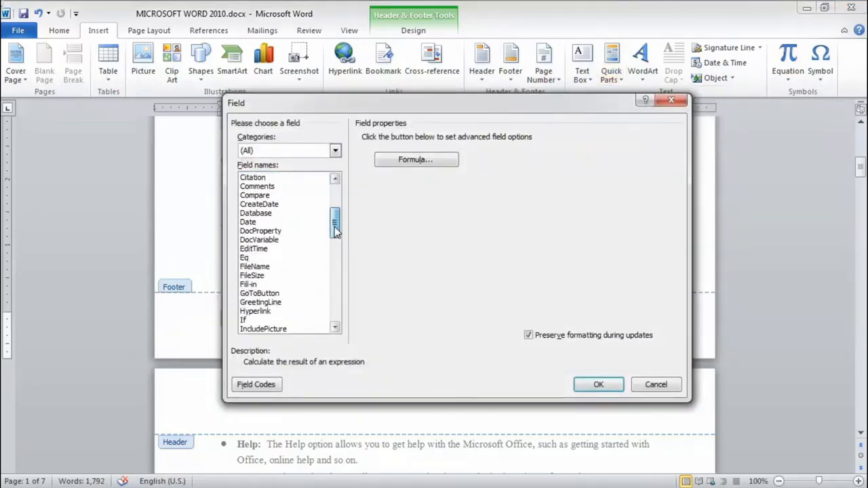
left_click(273, 267)
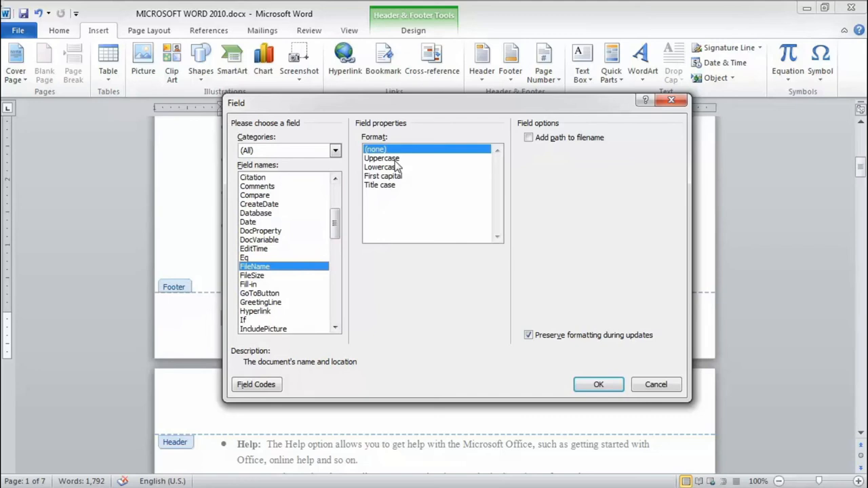
left_click(397, 159)
left_click(528, 137)
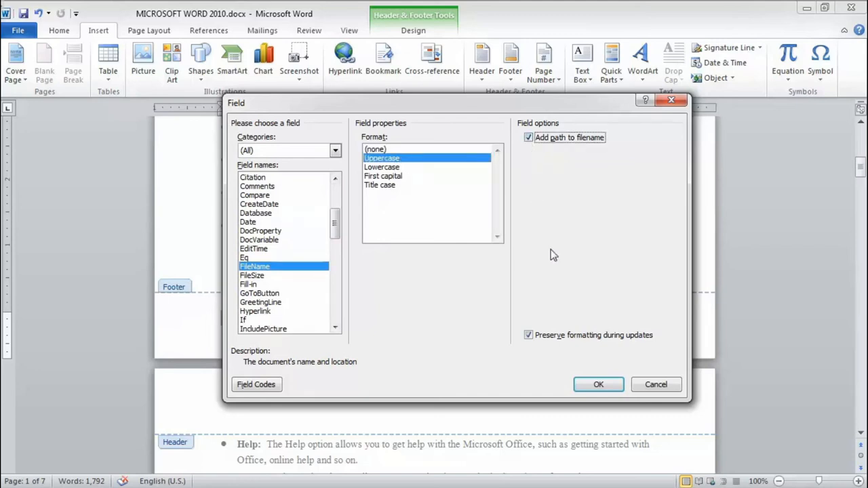
left_click(598, 384)
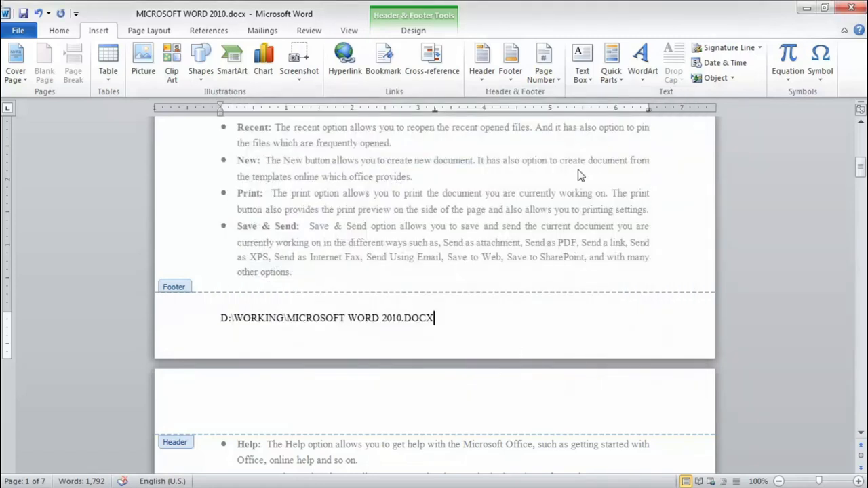
left_click(421, 21)
left_click(646, 58)
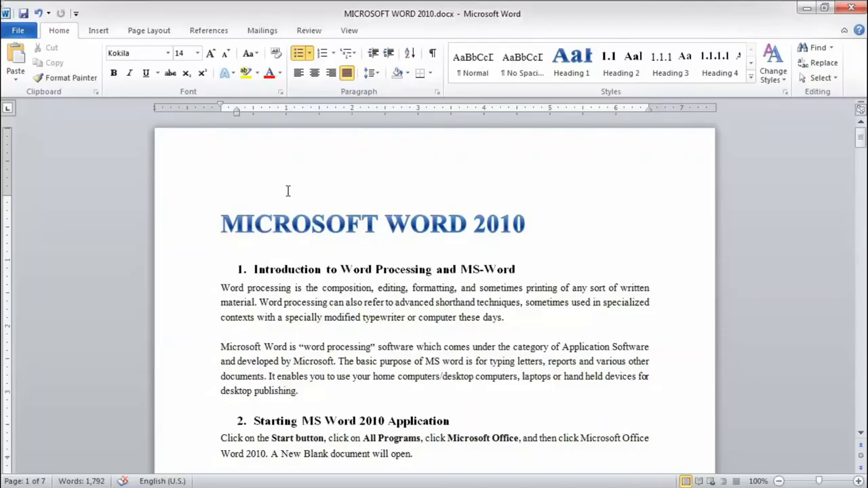
Insert the Author document property into the first page's header and return to the document body
double_click(291, 171)
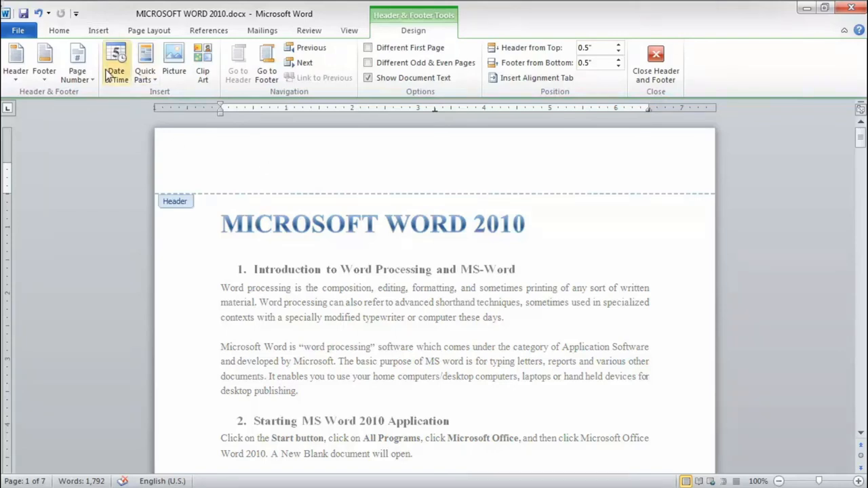
left_click(145, 68)
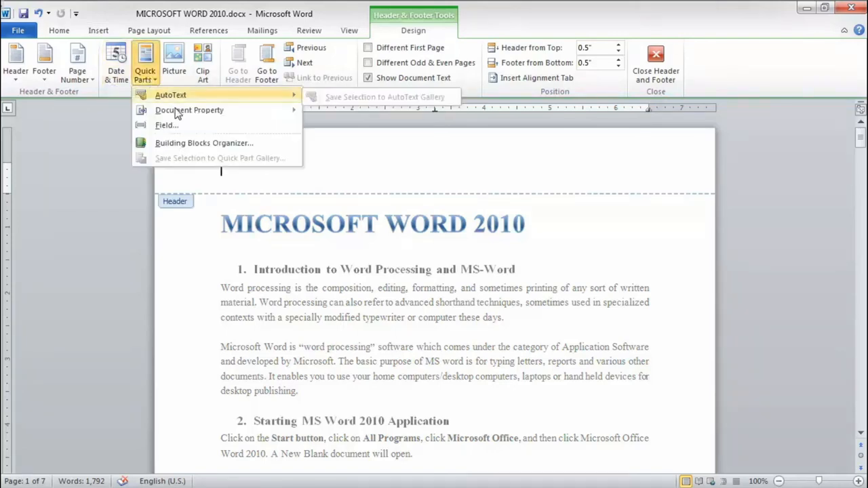
mouse_move(288, 112)
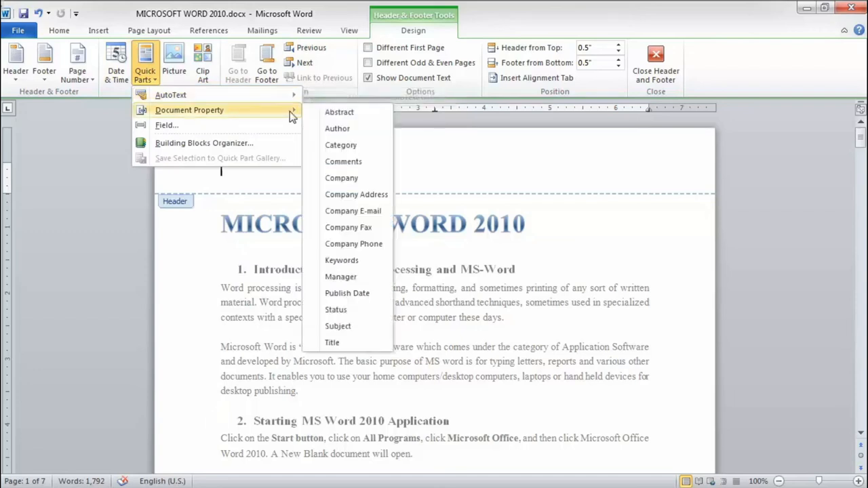
left_click(339, 129)
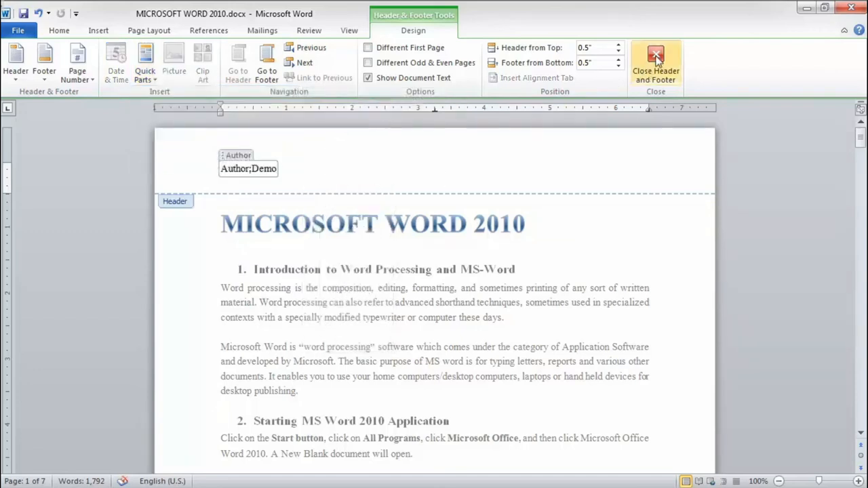
left_click(656, 59)
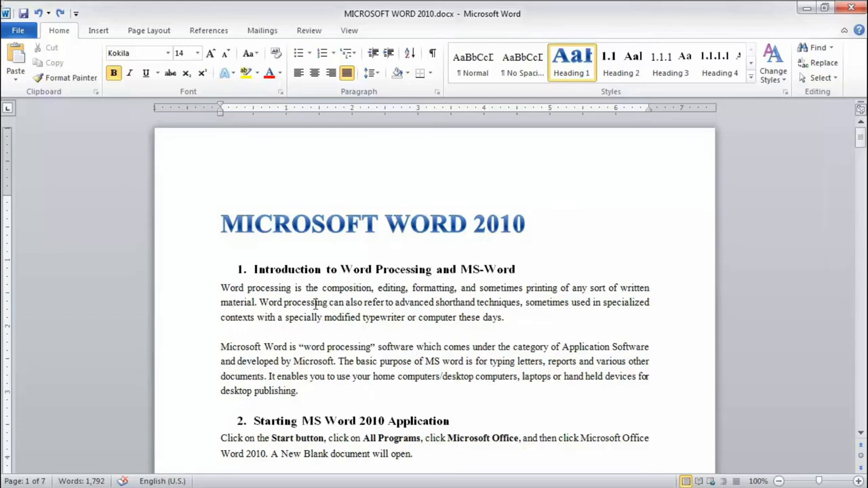
Insert the date in the "Saturday, April 23, 2016" format into the first page's header, close the header and deny the Flash Player storage request
double_click(252, 180)
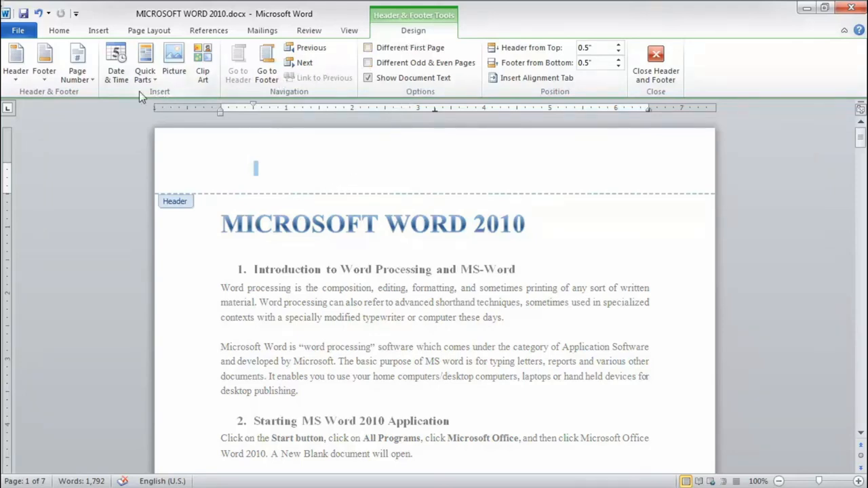
left_click(117, 61)
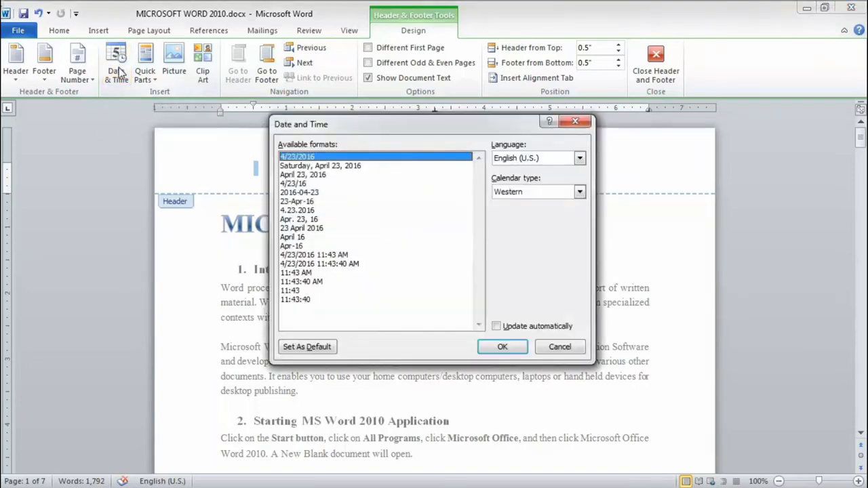
left_click(321, 166)
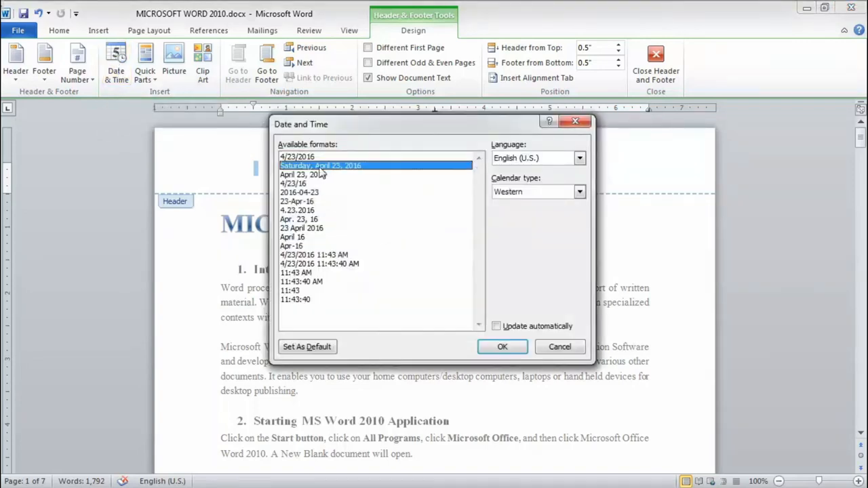
left_click(502, 347)
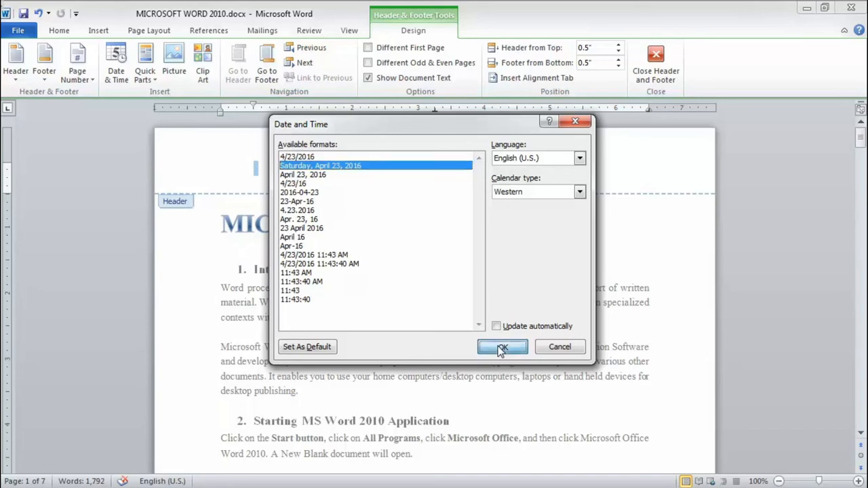
left_click(502, 348)
left_click(654, 67)
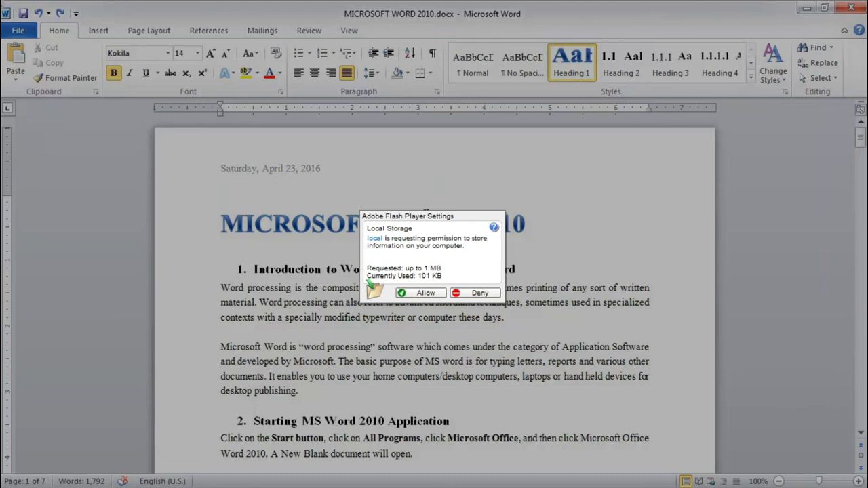
left_click(474, 293)
Remove the date header from the document using the Remove Header command
left_click(548, 244)
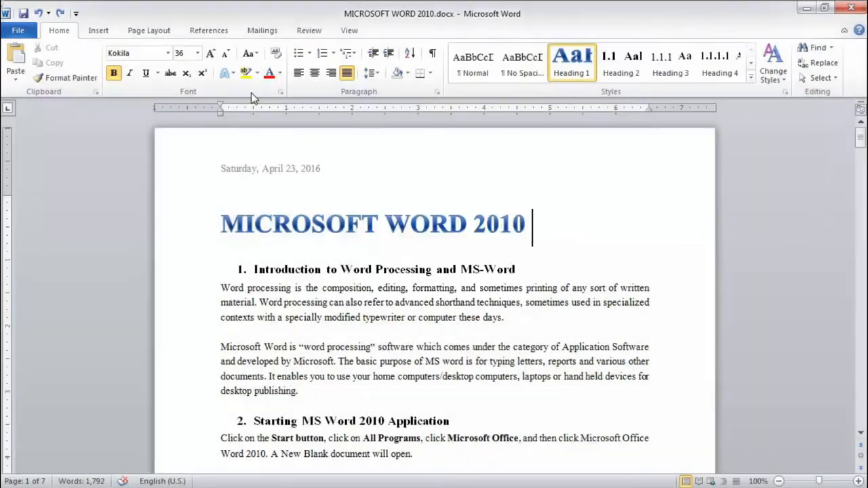
left_click(99, 31)
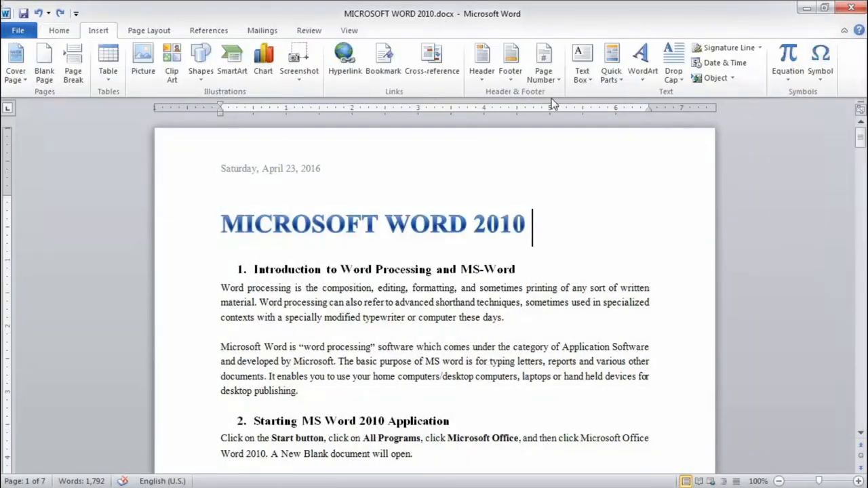
left_click(487, 87)
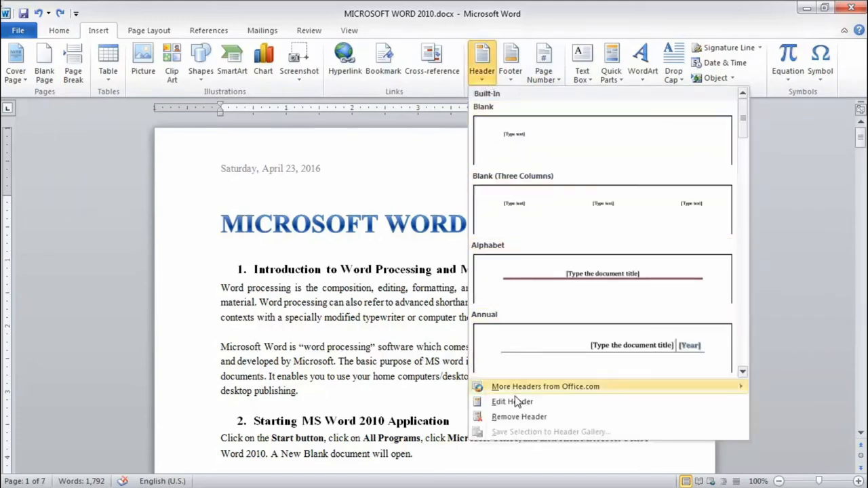
left_click(519, 419)
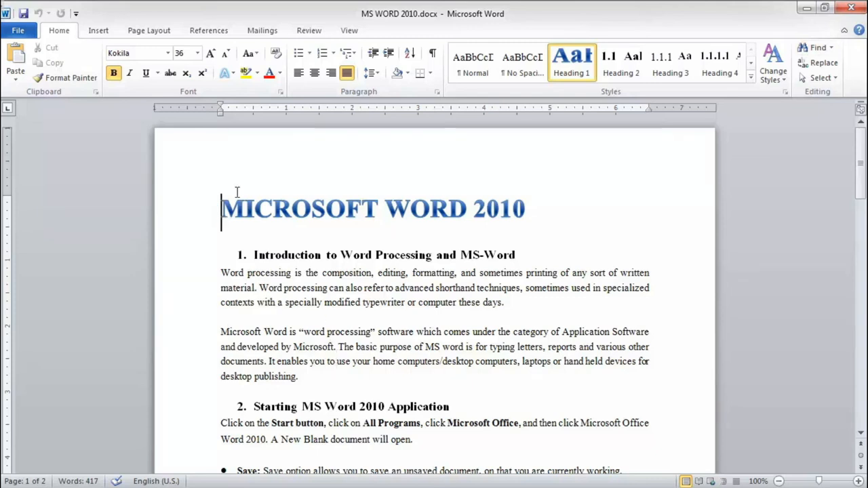
Add a bookmark called First_Heading to the word "MICROSOFT" in the document's title
left_click_drag(215, 201, 379, 213)
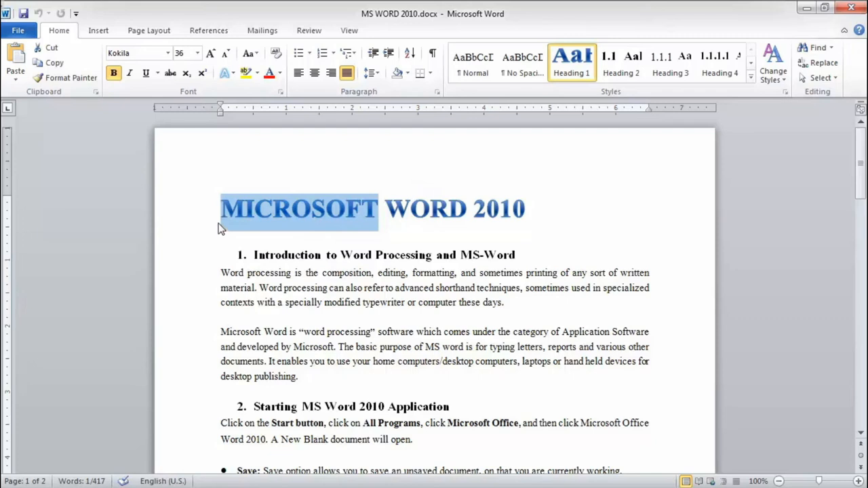
left_click(102, 31)
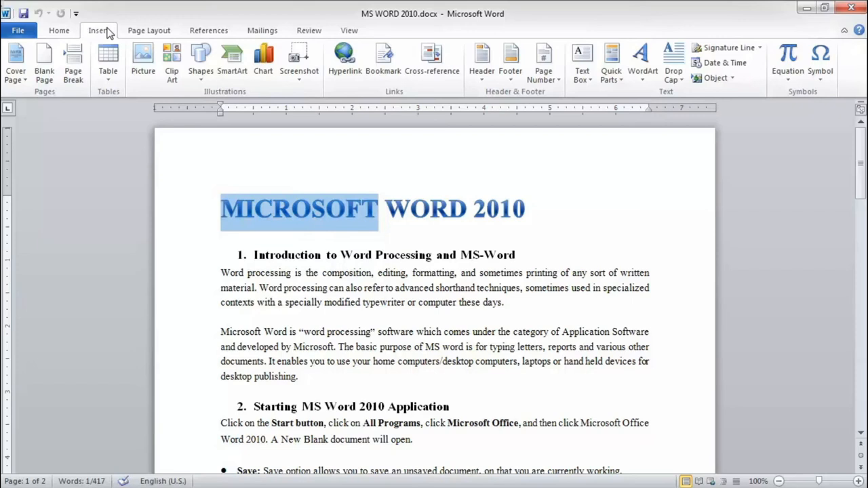
left_click(387, 68)
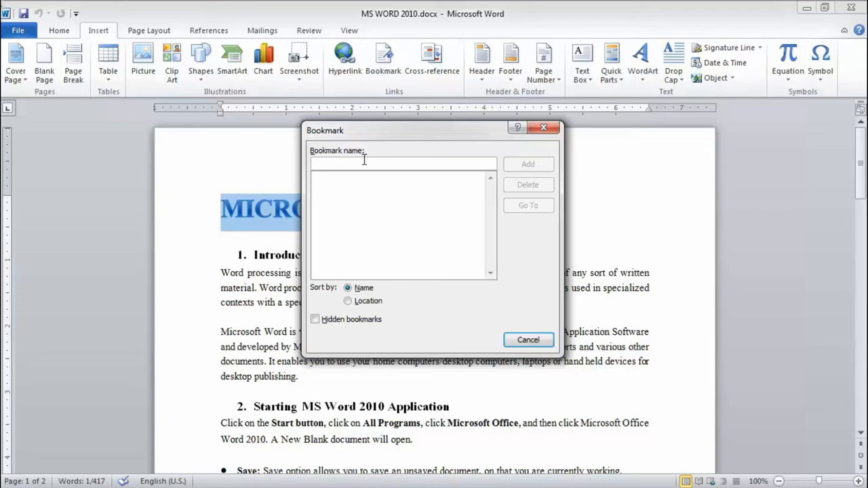
type("Fir")
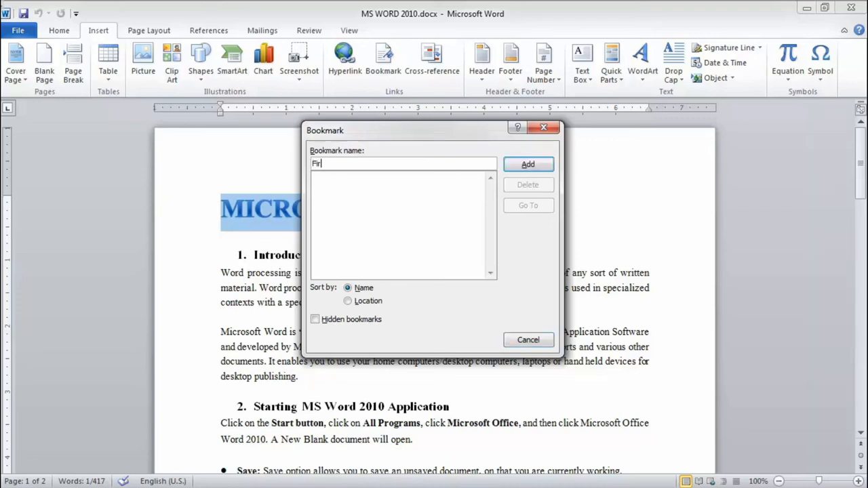
type("st_Heading")
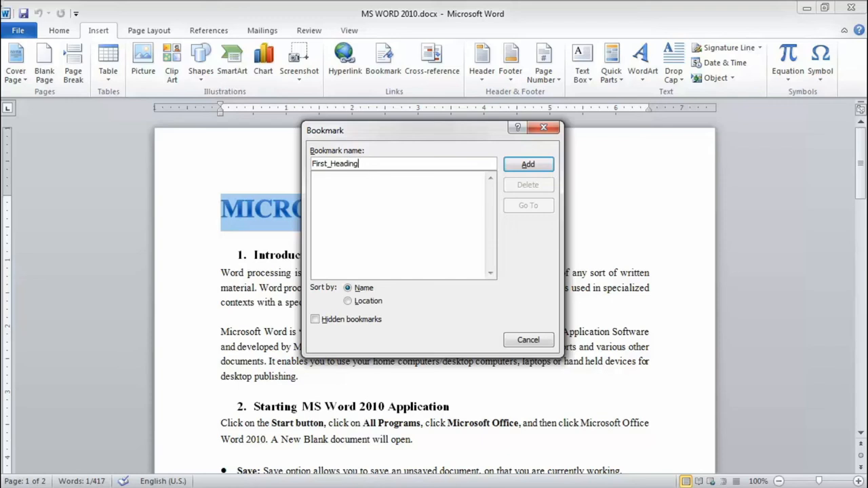
left_click(530, 168)
left_click(536, 246)
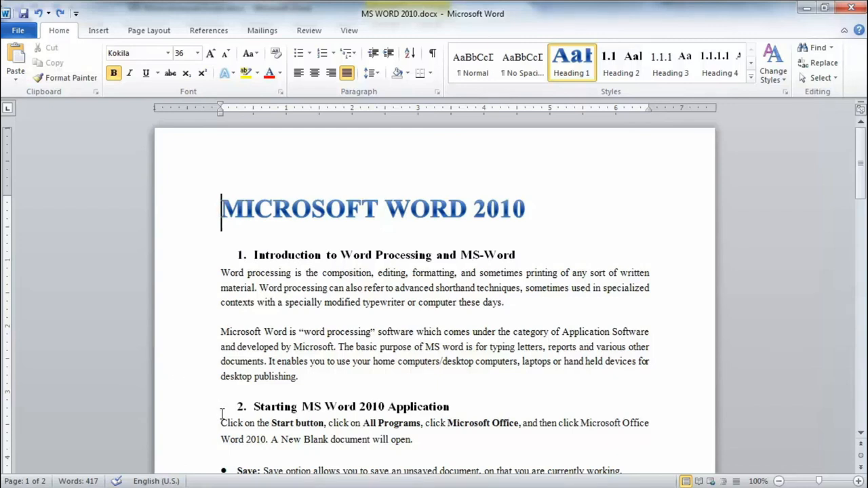
Hyperlink the "Starting MS Word 2010 Application" heading to the First_Heading bookmark in this document
left_click_drag(255, 406, 454, 406)
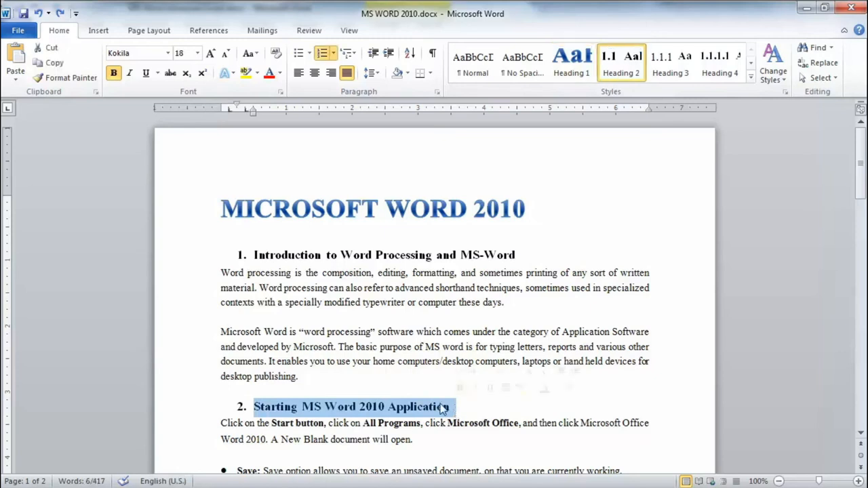
left_click(98, 30)
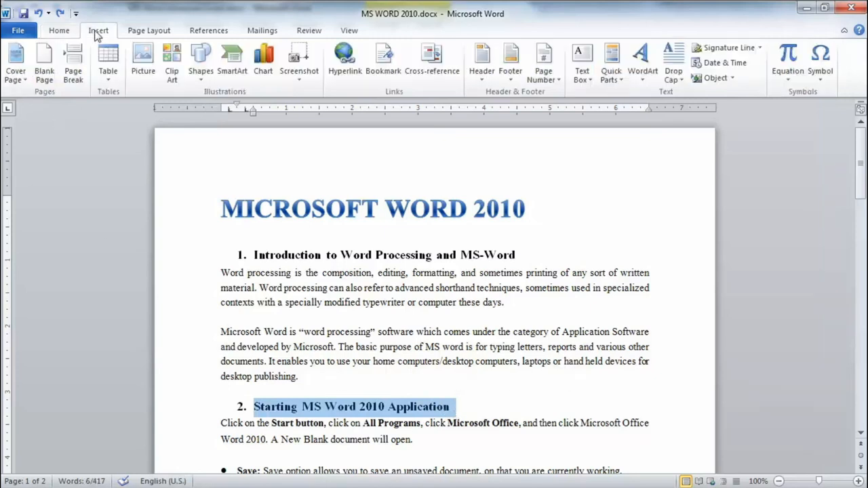
left_click(342, 75)
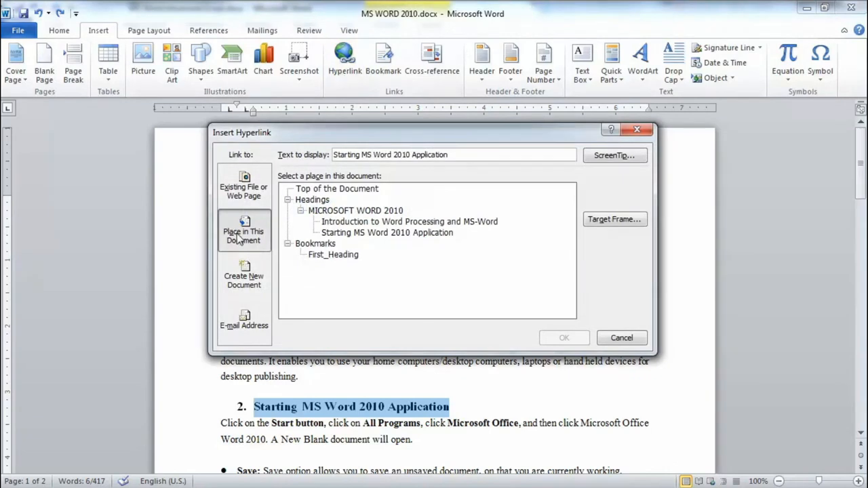
left_click(324, 260)
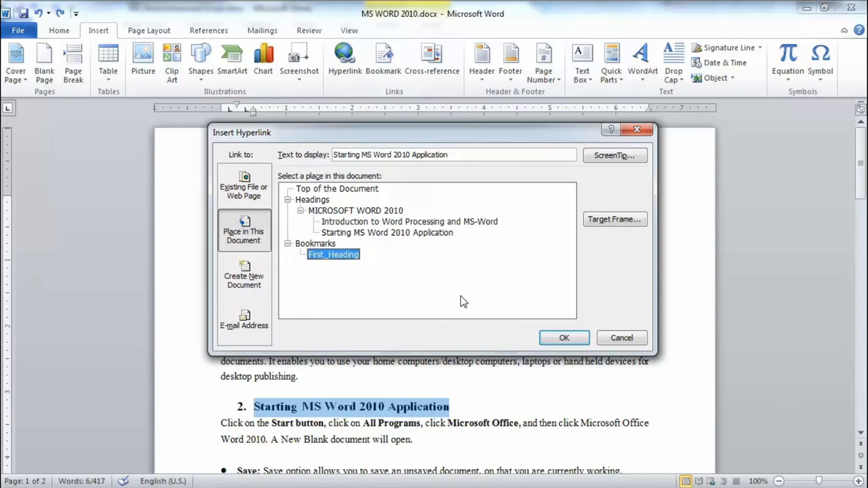
left_click(553, 338)
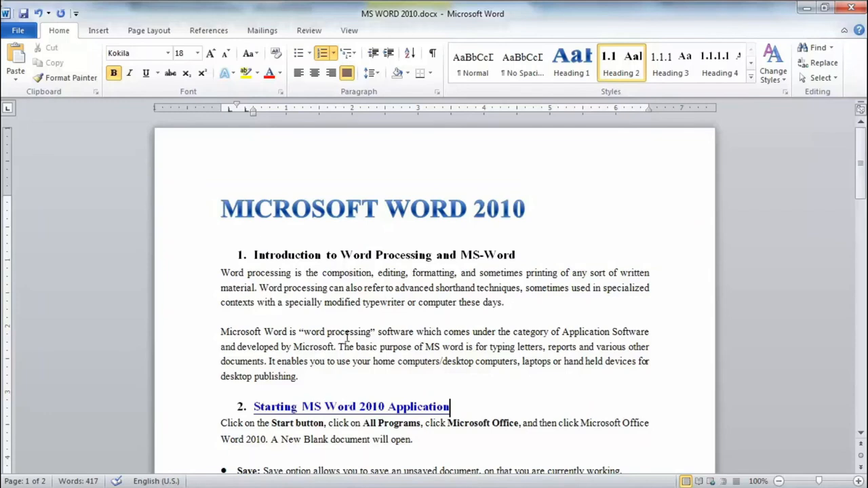
Delete the First_Heading bookmark from the document, keeping the bookmark list sorted by name, and close the Bookmark dialog
left_click(99, 32)
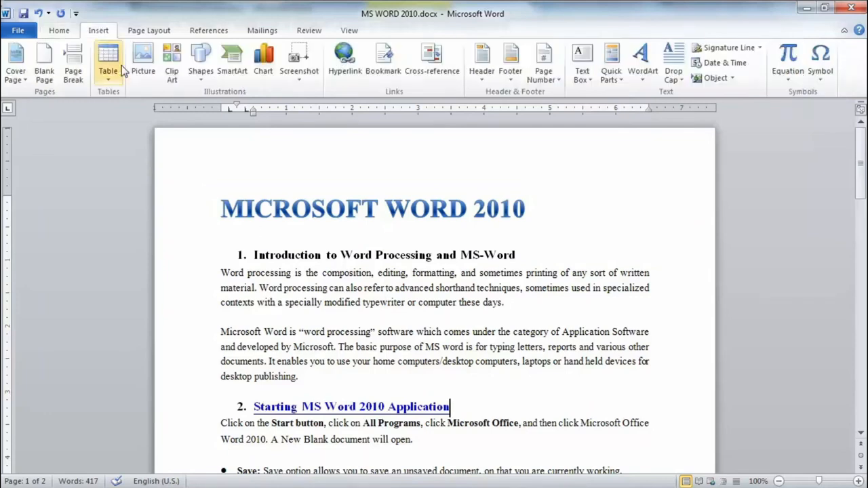
left_click(384, 72)
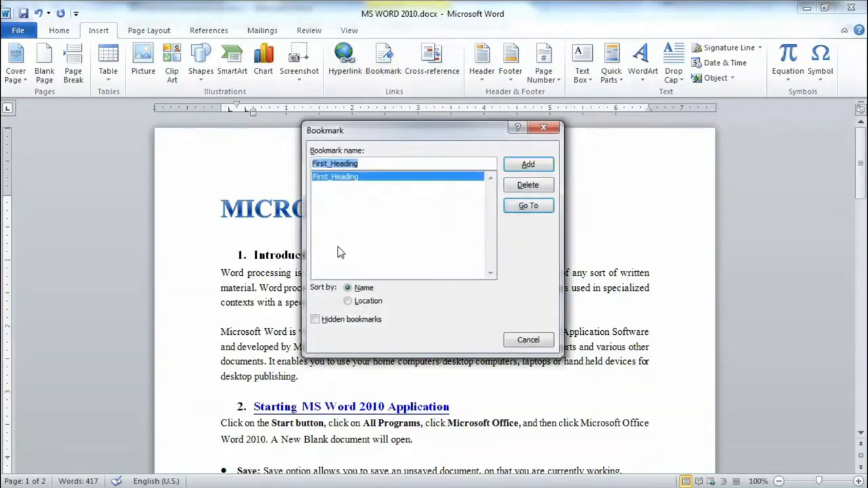
left_click(348, 301)
left_click(348, 288)
left_click(344, 177)
left_click(527, 186)
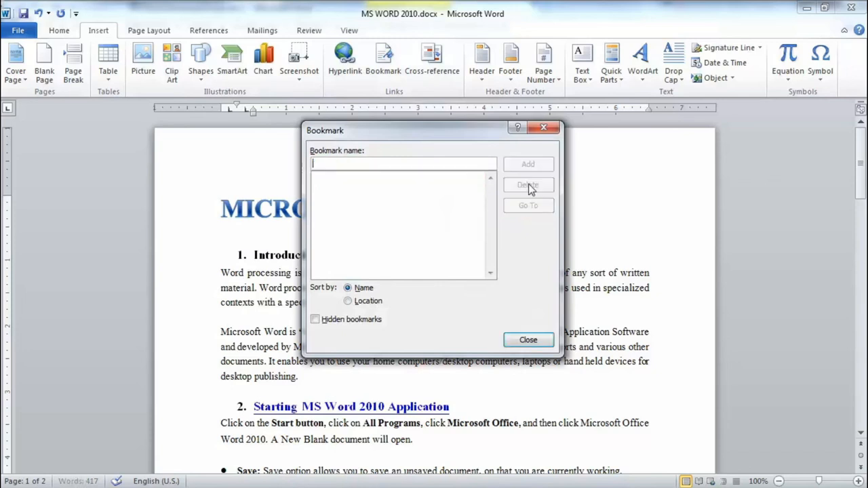
left_click(527, 339)
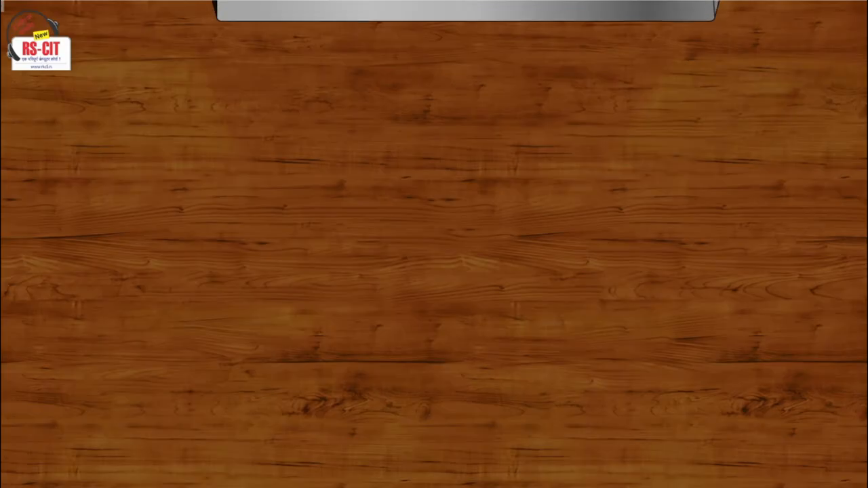